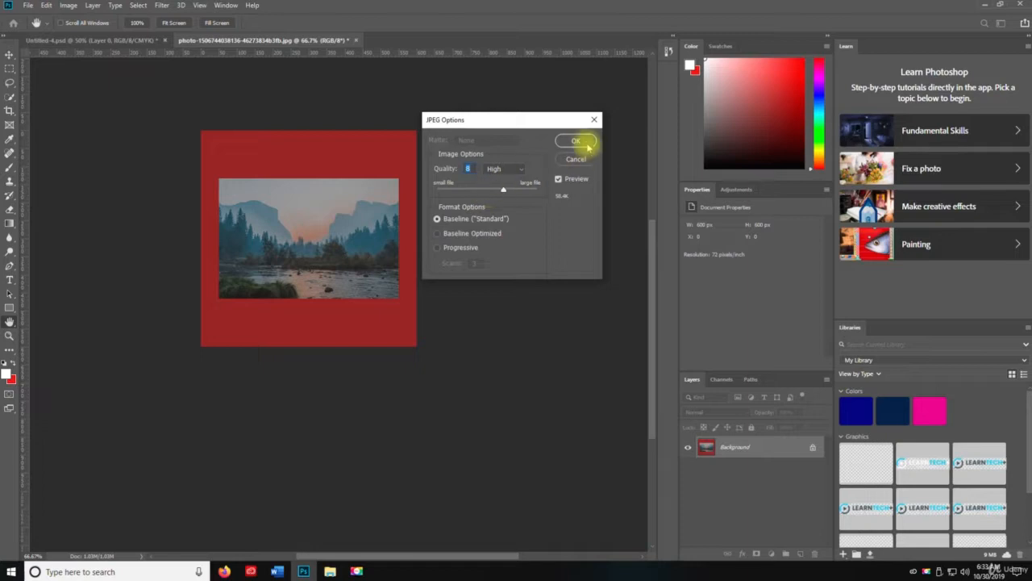
- Finish saving the landscape photo as a quality 8 baseline JPEG, and save and close Untitled-4.psd
{"action": "left_click", "coordinate": [576, 140]}
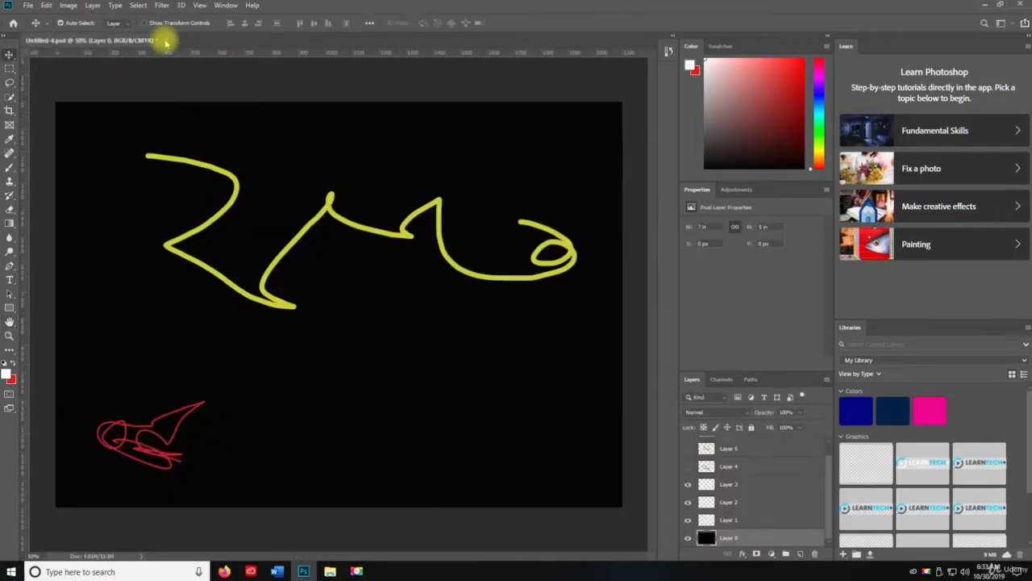
{"action": "key", "text": "ctrl+s"}
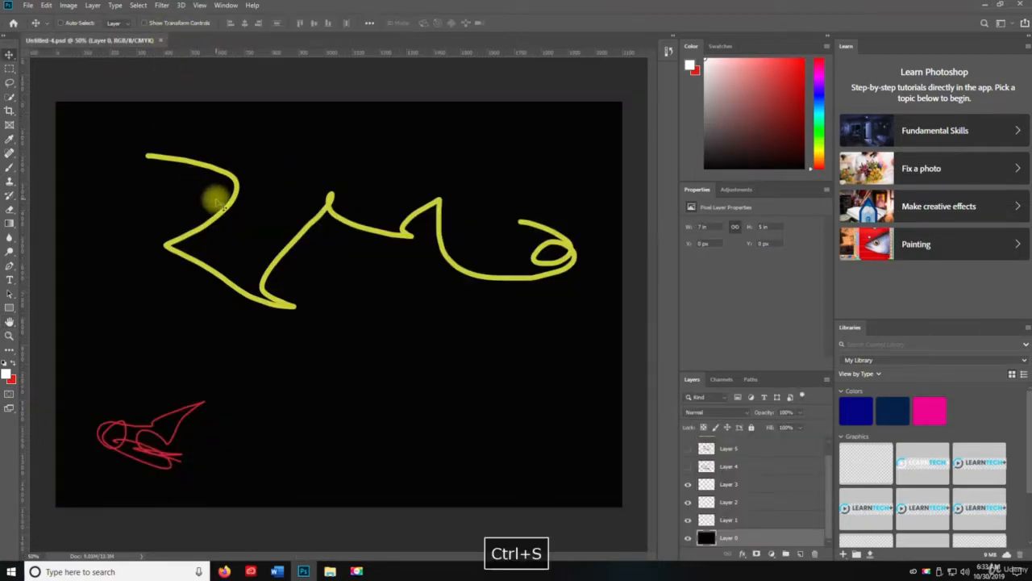
{"action": "key", "text": "ctrl+w"}
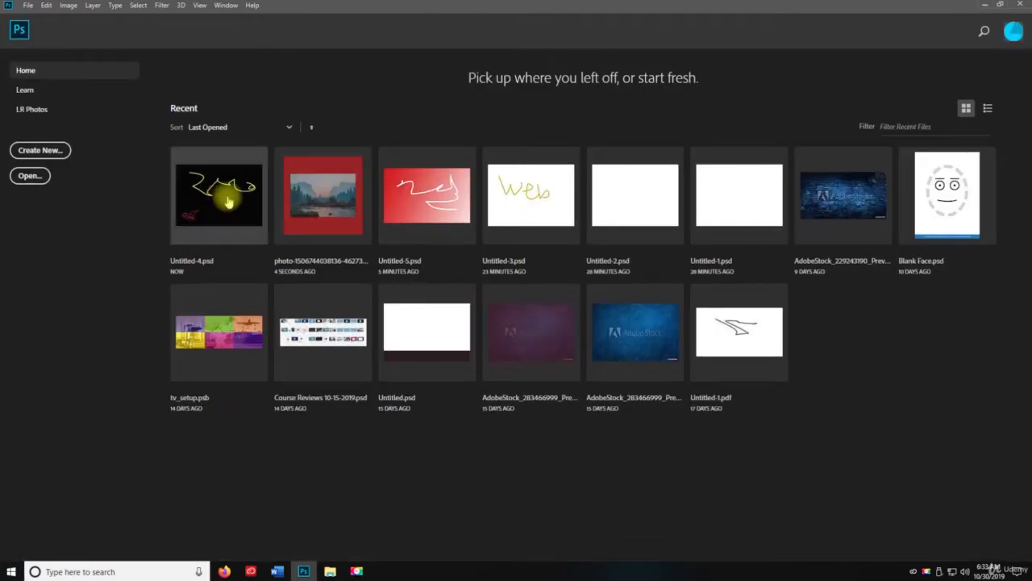
- Create a new clipboard-size document named Untitled-6 and save it to the Desktop in Photoshop format
{"action": "key", "text": "ctrl+n"}
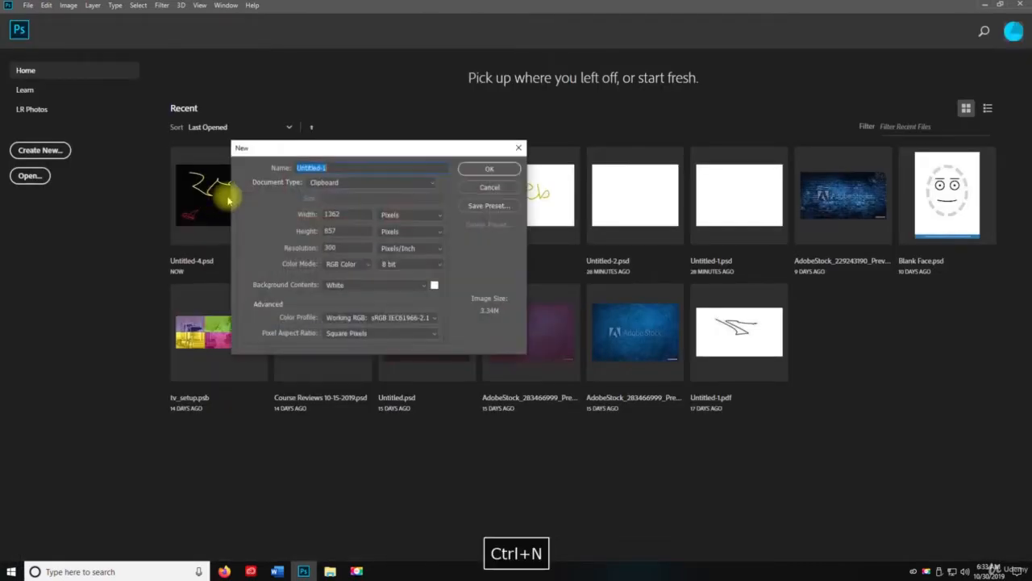
{"action": "key", "text": "Right"}
{"action": "key", "text": "BackSpace"}
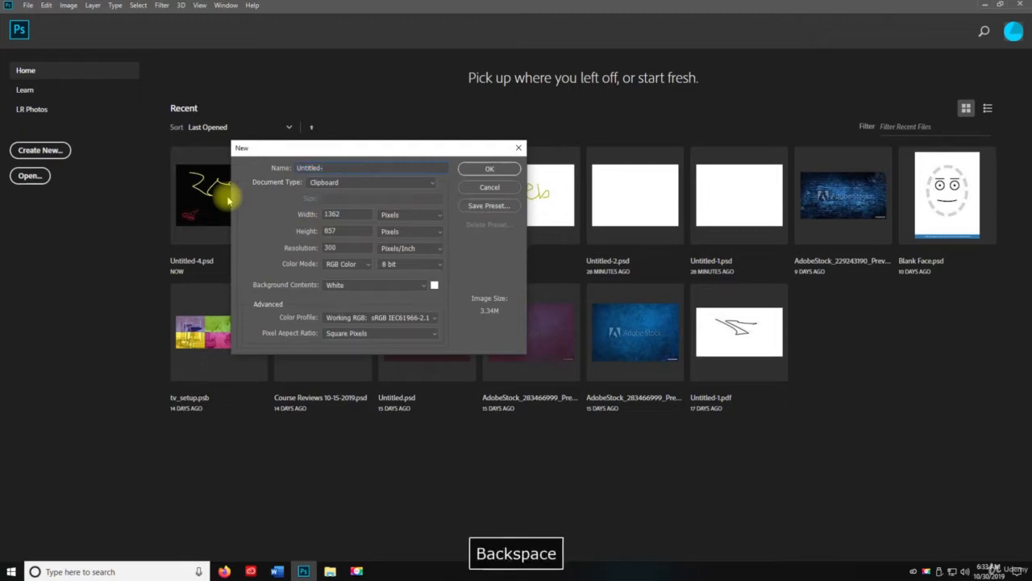
{"action": "type", "text": "6"}
{"action": "key", "text": "Return"}
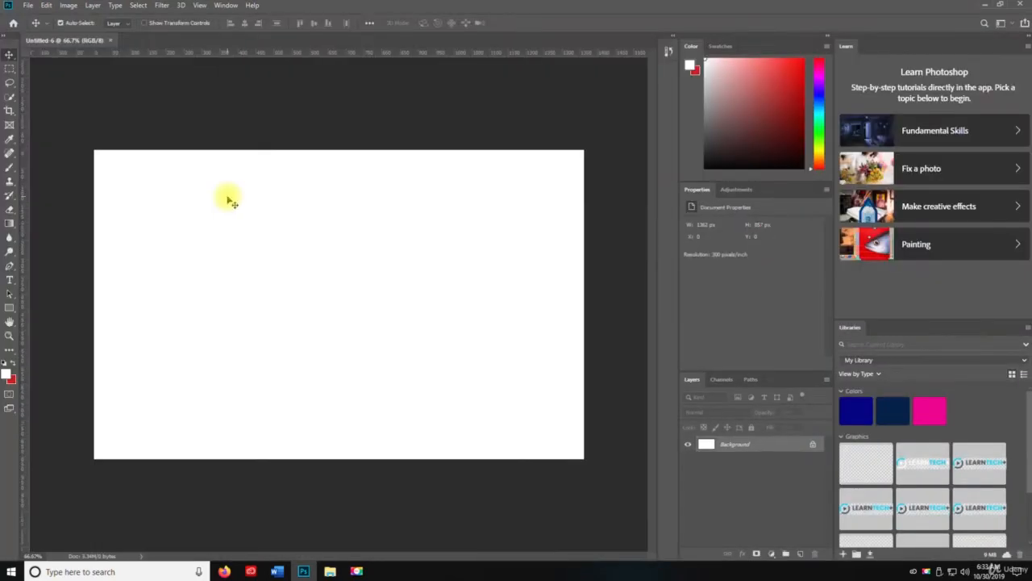
{"action": "key", "text": "ctrl+shift+s"}
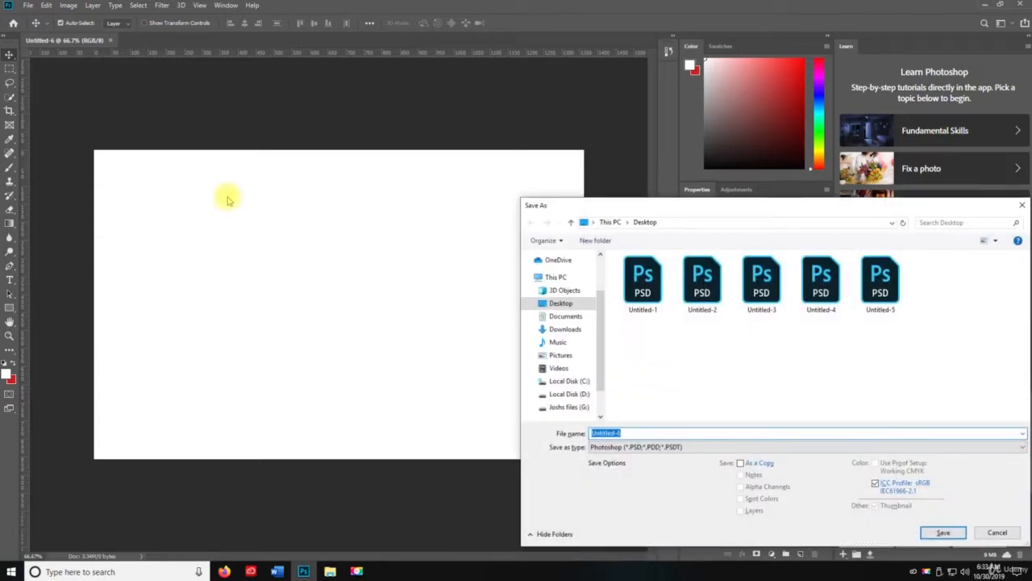
{"action": "key", "text": "Return"}
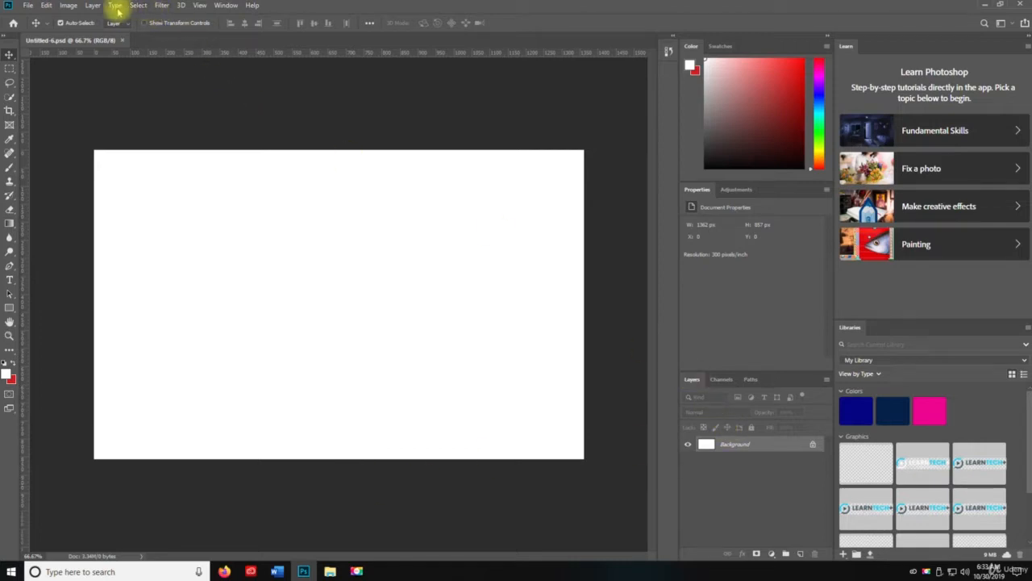
{"action": "left_click", "coordinate": [92, 6]}
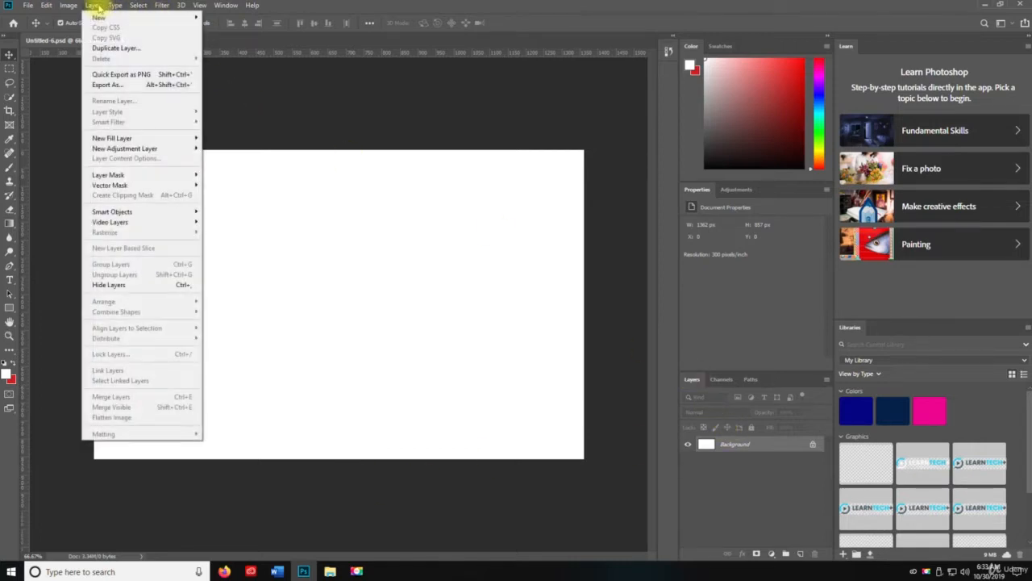
{"action": "mouse_move", "coordinate": [98, 17]}
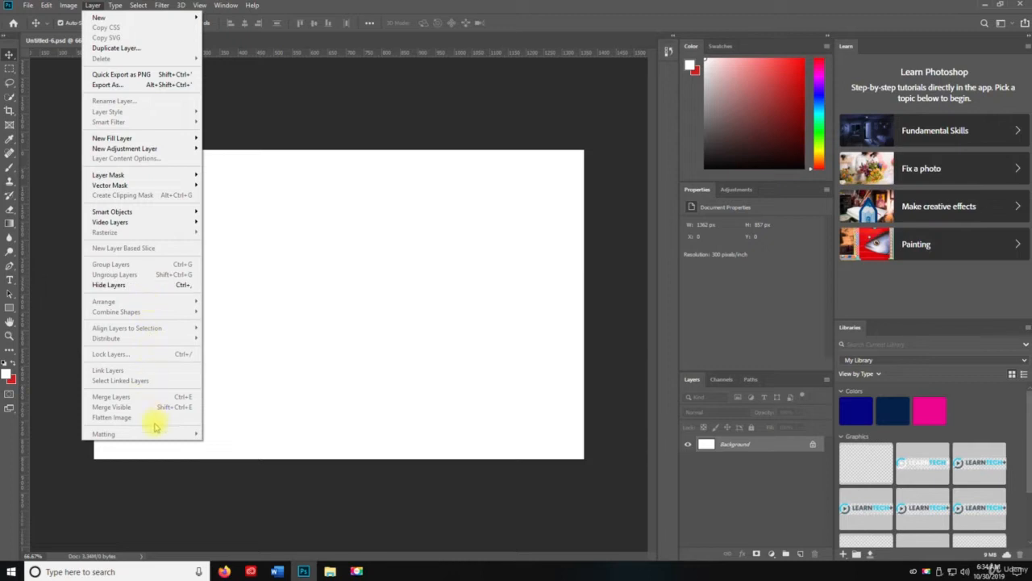
{"action": "left_click", "coordinate": [483, 120]}
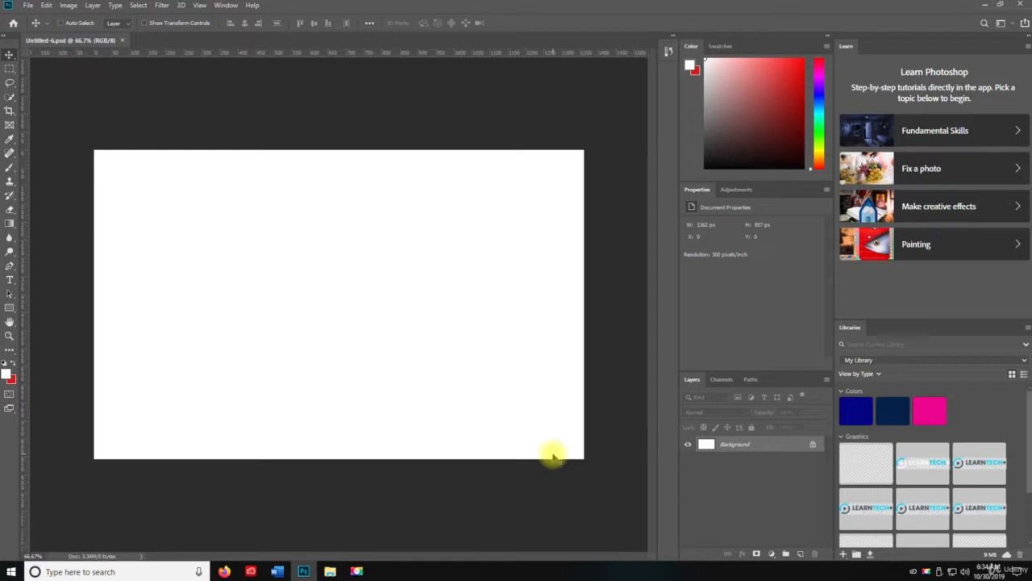
- Add a new layer named Layer 1 with a red colour label and Normal blend mode
{"action": "key", "text": "ctrl+shift+n"}
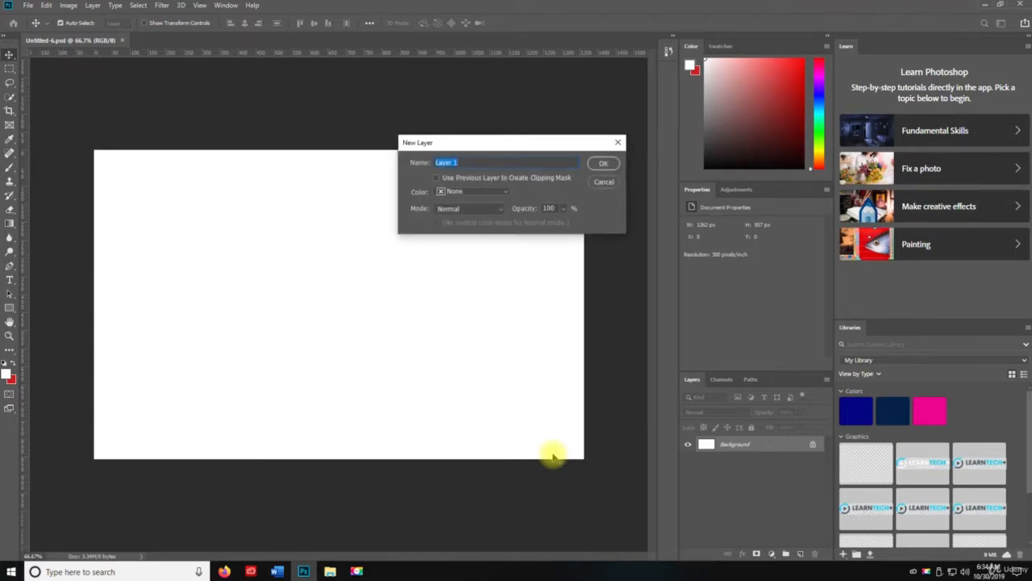
{"action": "left_click", "coordinate": [483, 192]}
{"action": "left_click", "coordinate": [475, 220]}
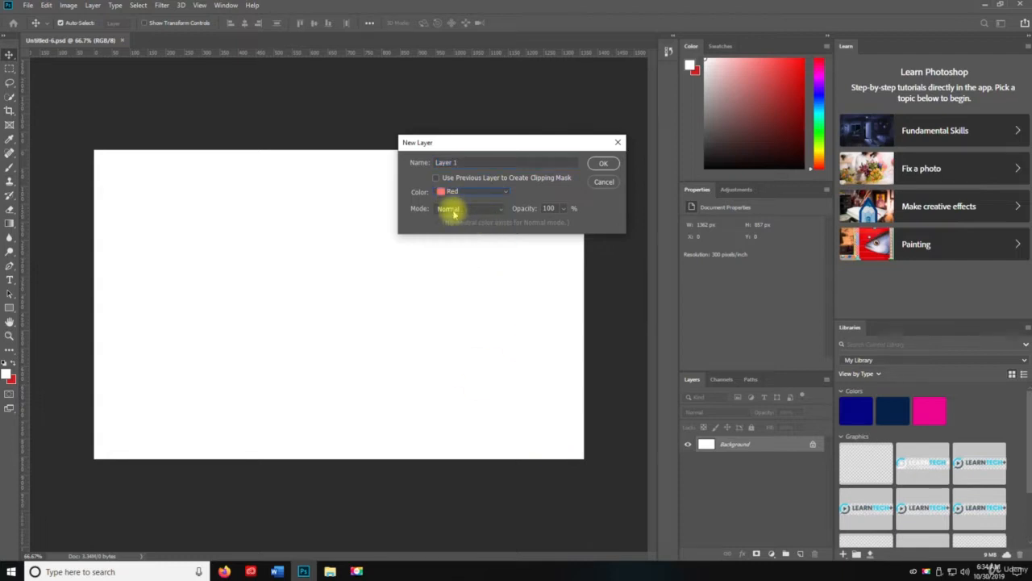
{"action": "left_click", "coordinate": [452, 209]}
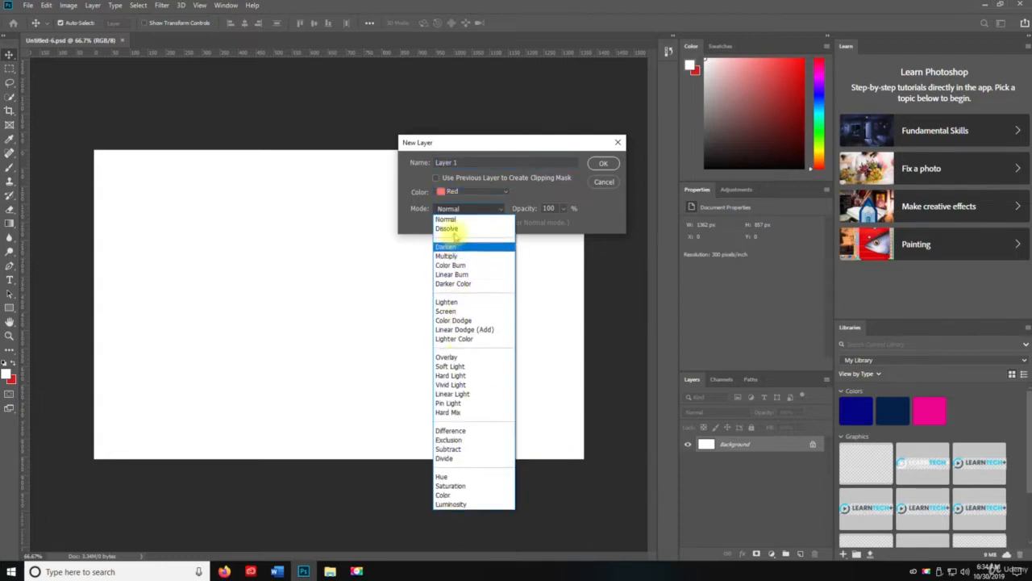
{"action": "left_click", "coordinate": [473, 208]}
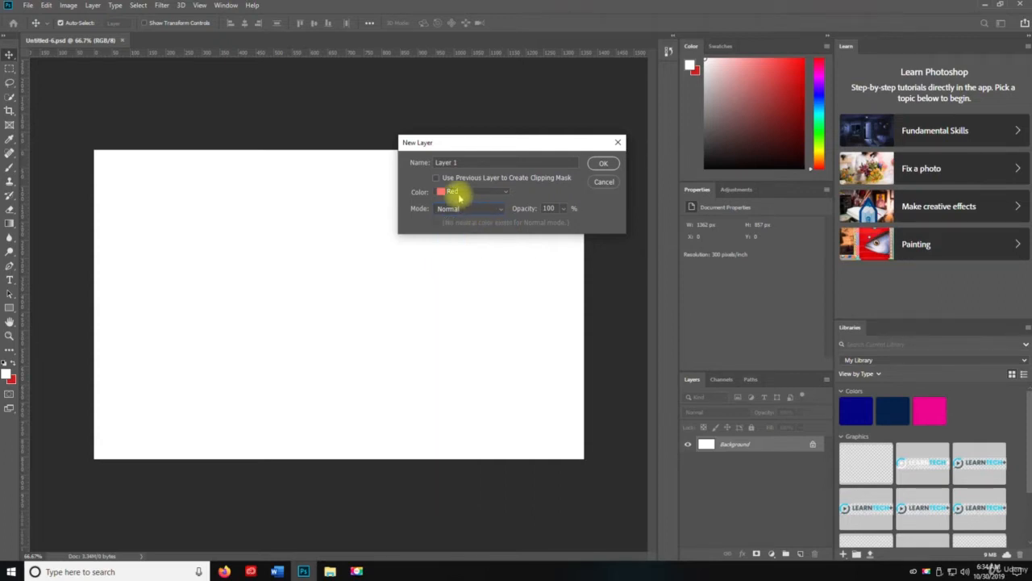
{"action": "left_click", "coordinate": [606, 164]}
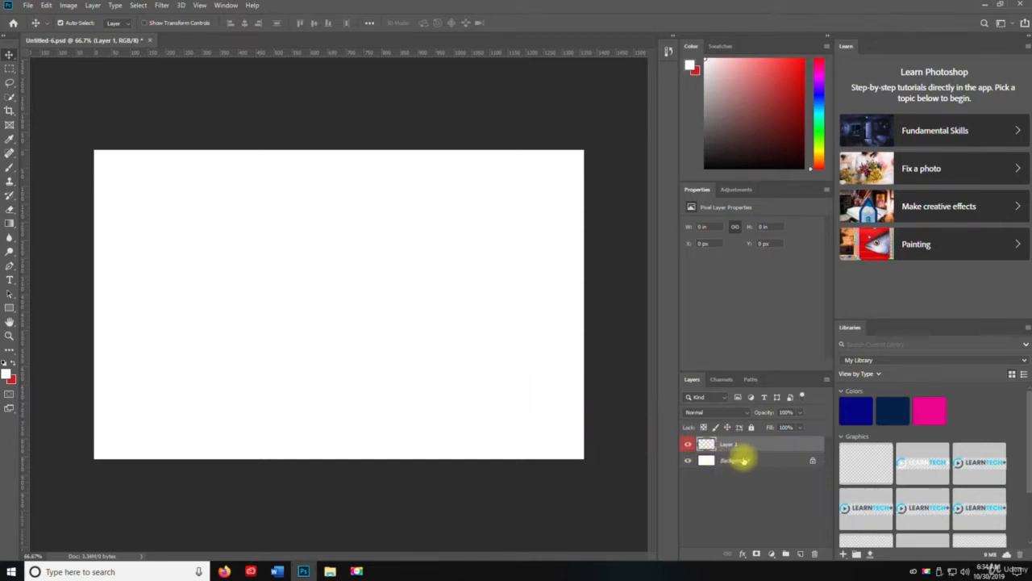
- Add a new layer named Layer 2 with an orange colour label above Layer 1
{"action": "key", "text": "ctrl+shift+n"}
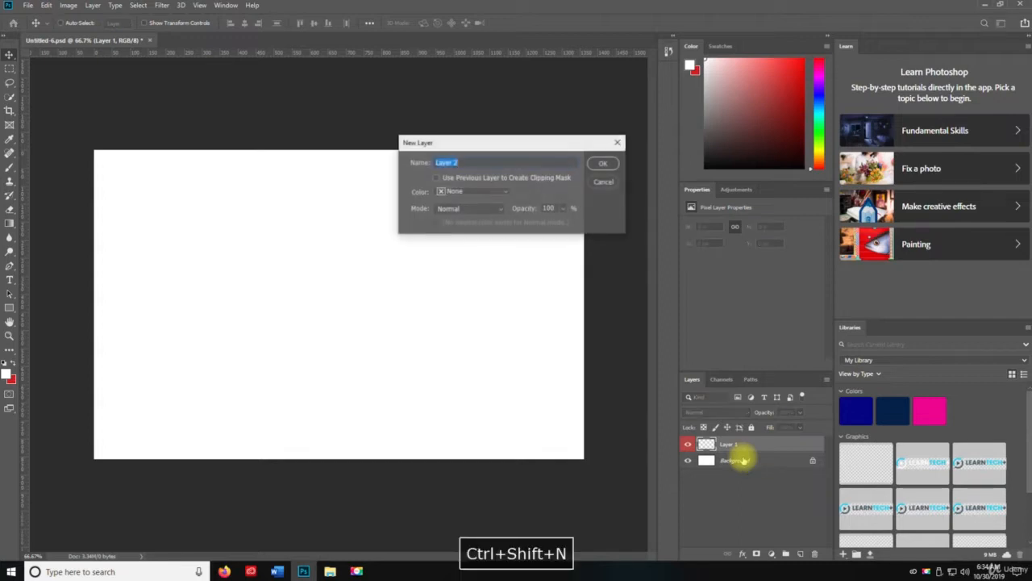
{"action": "left_click", "coordinate": [466, 192]}
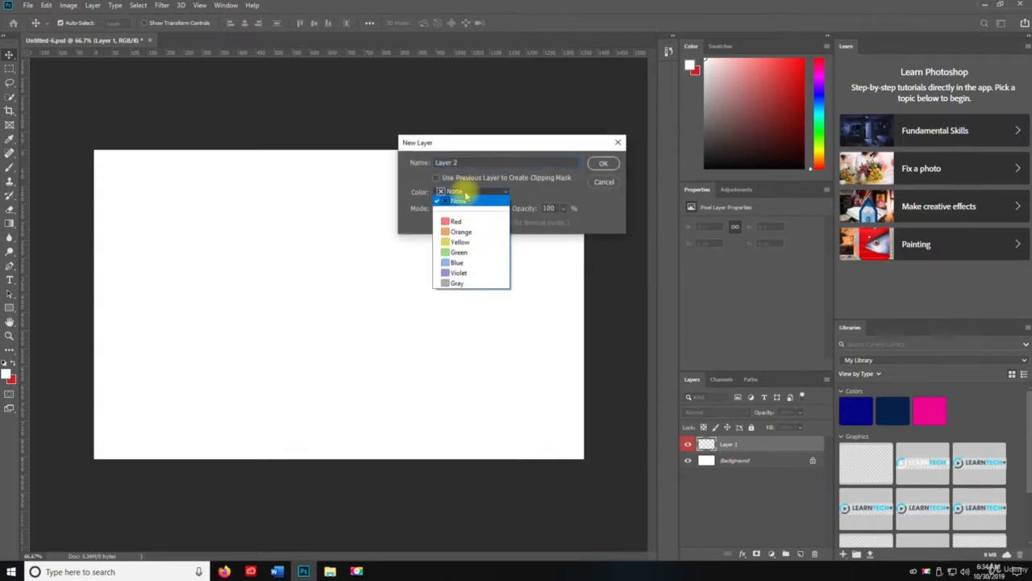
{"action": "left_click", "coordinate": [461, 231]}
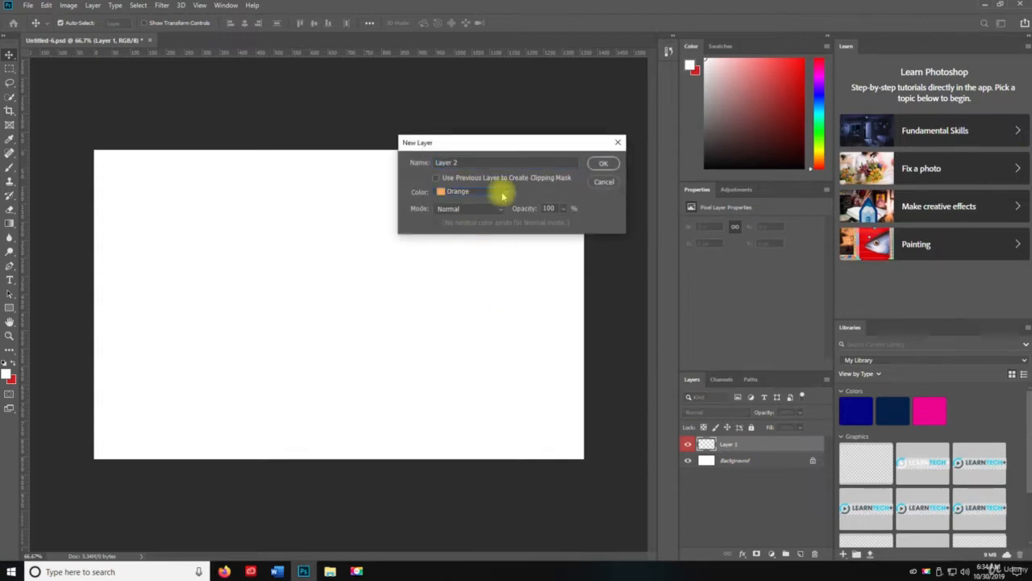
{"action": "left_click", "coordinate": [603, 163]}
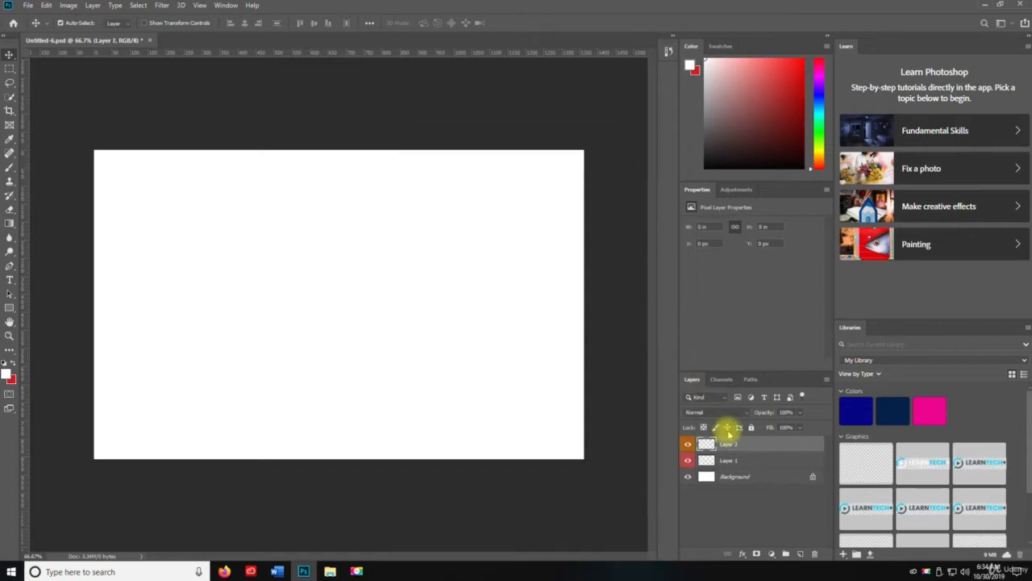
- Add a new layer named Layer 3 with a yellow colour label above Layer 2
{"action": "key", "text": "ctrl+shift+n"}
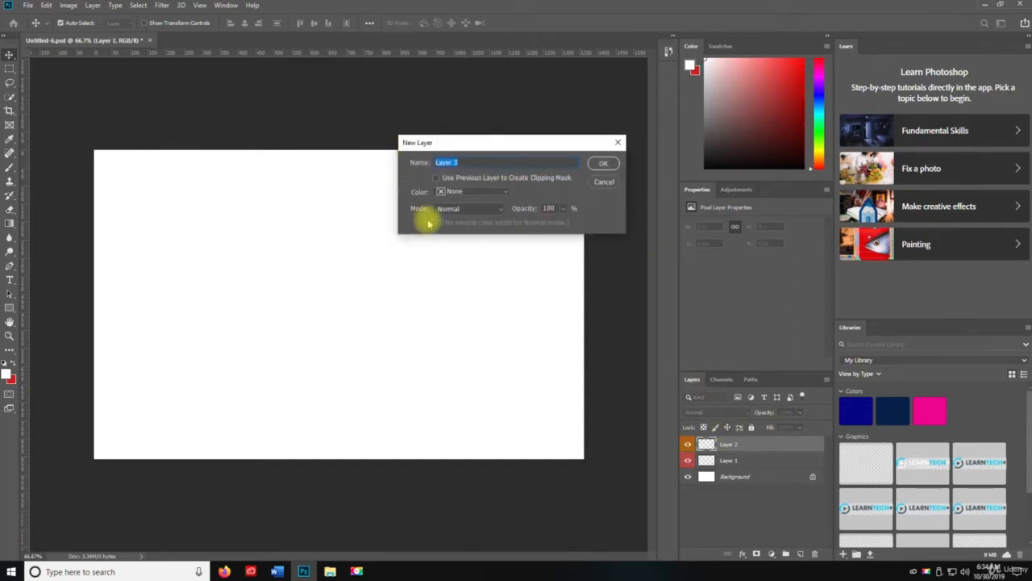
{"action": "left_click", "coordinate": [443, 191]}
{"action": "left_click", "coordinate": [461, 243]}
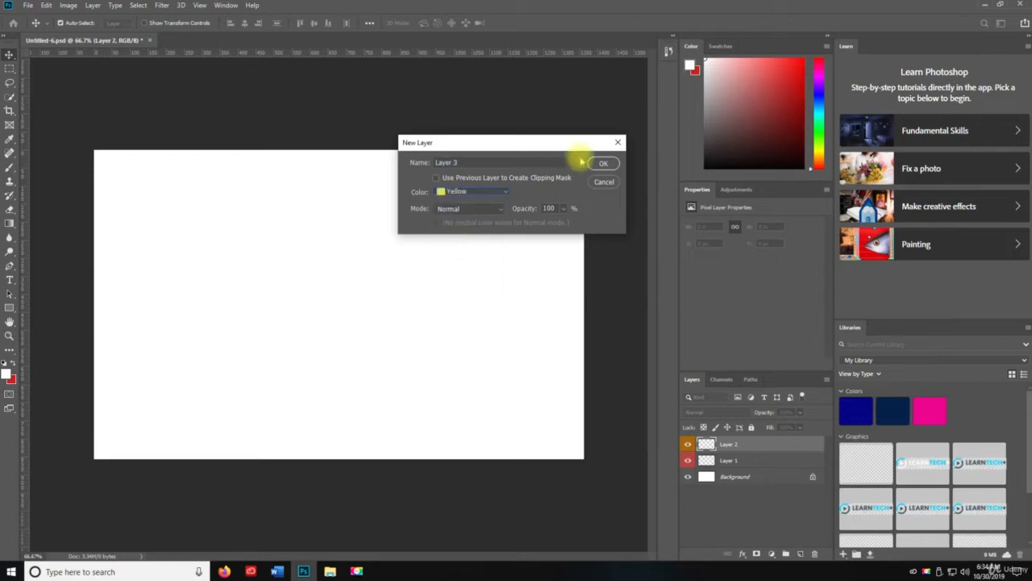
{"action": "left_click", "coordinate": [604, 164]}
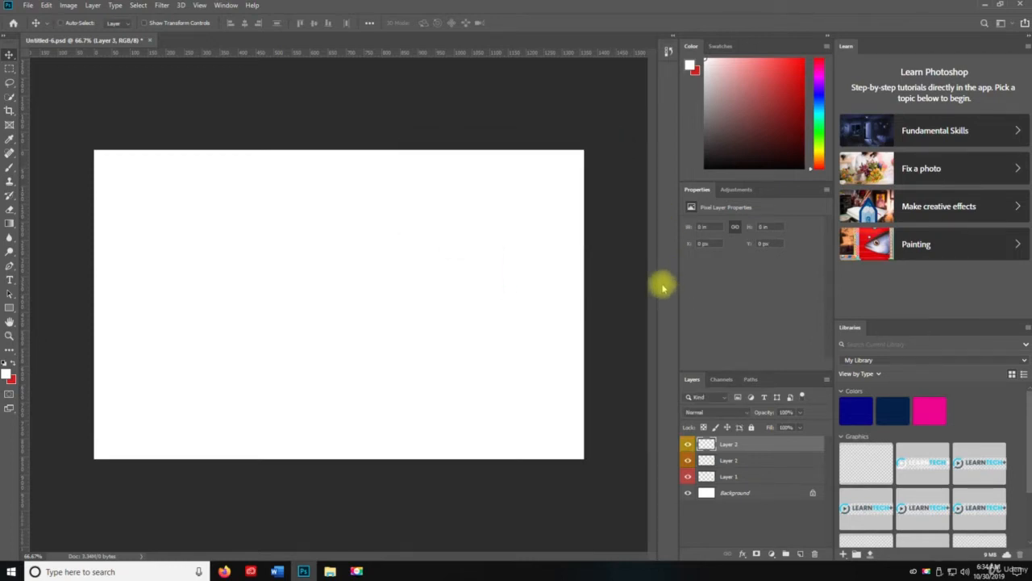
- Add a new layer named Layer 4 with a green colour label above Layer 3
{"action": "key", "text": "ctrl+shift+n"}
{"action": "left_click", "coordinate": [474, 192]}
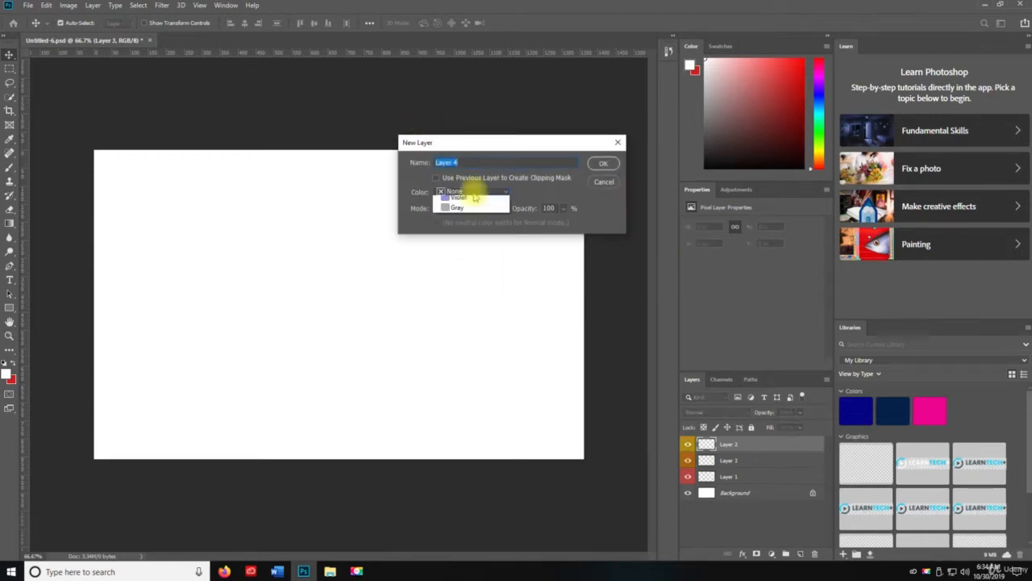
{"action": "left_click", "coordinate": [460, 255]}
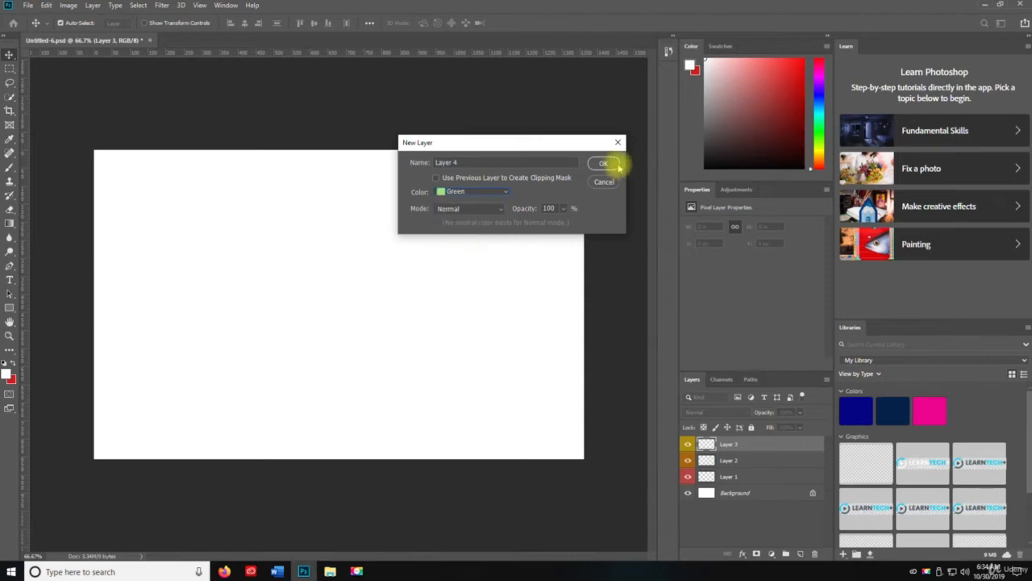
{"action": "left_click", "coordinate": [604, 164]}
- Add a new layer named Layer 5 with a blue colour label above Layer 4
{"action": "key", "text": "ctrl+shift+n"}
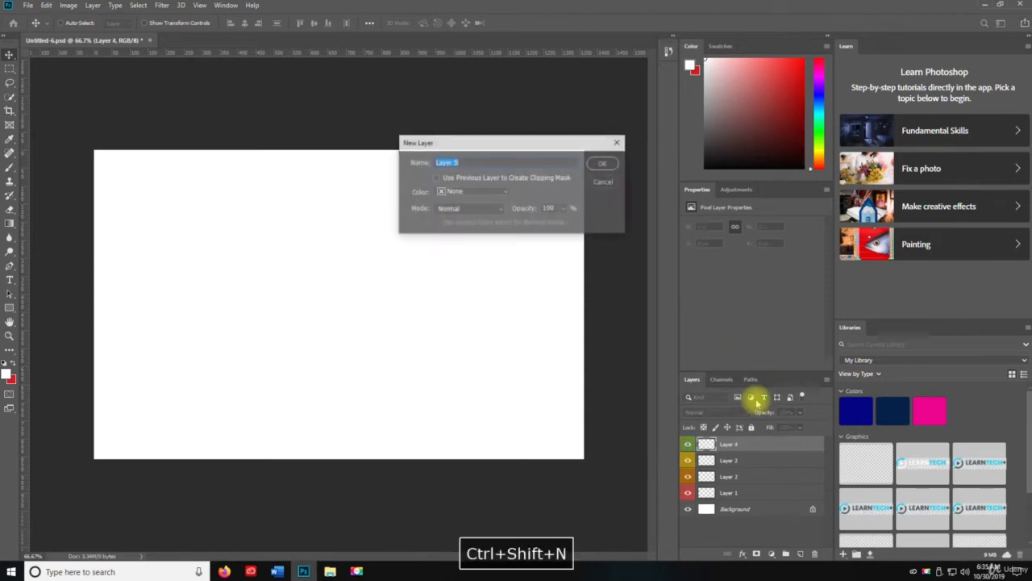
{"action": "left_click", "coordinate": [472, 192]}
{"action": "left_click", "coordinate": [462, 270]}
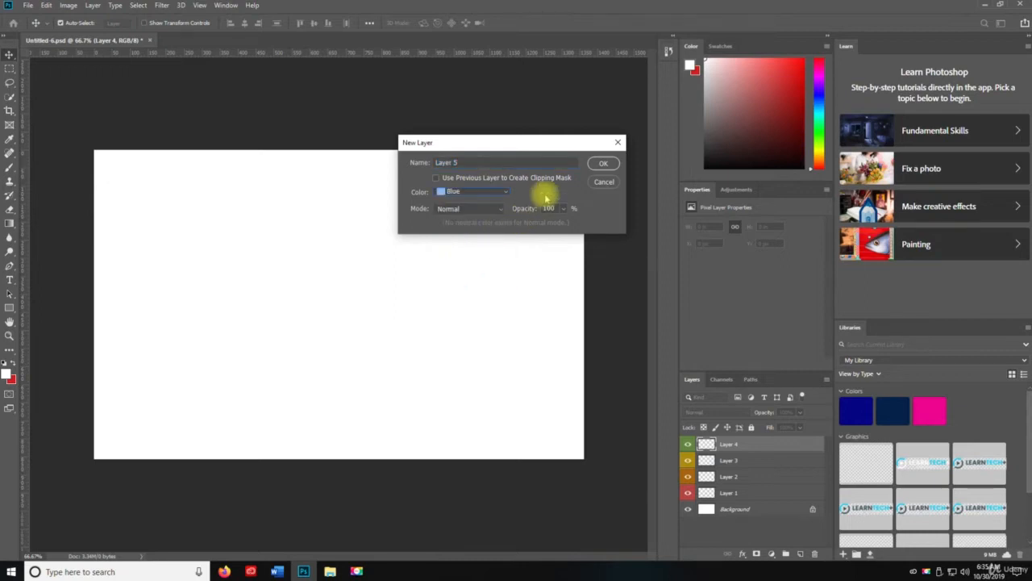
{"action": "left_click", "coordinate": [596, 165]}
- Add a new layer named Layer 6 with a violet colour label above Layer 5
{"action": "key", "text": "ctrl+shift+n"}
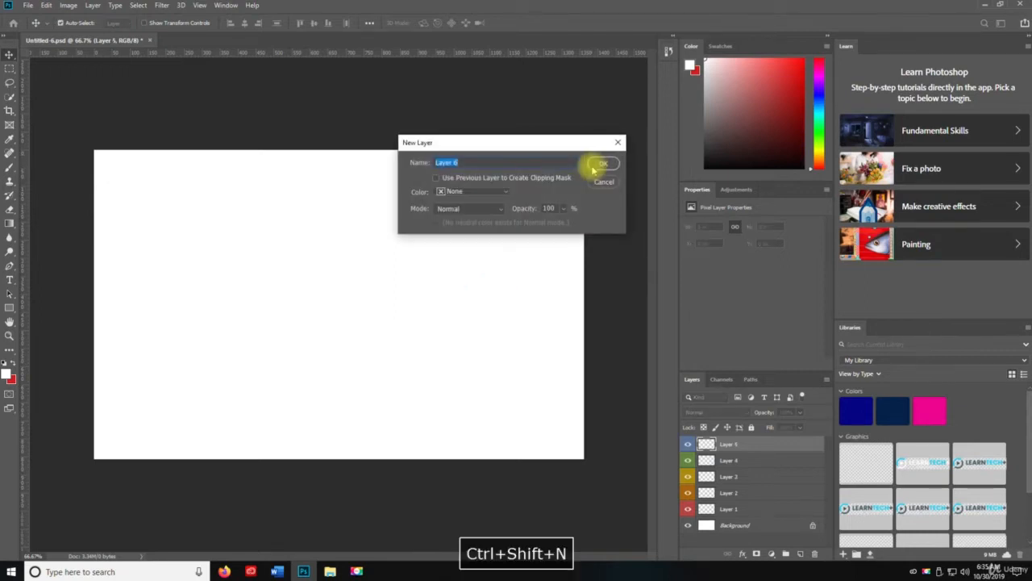
{"action": "left_click", "coordinate": [482, 193]}
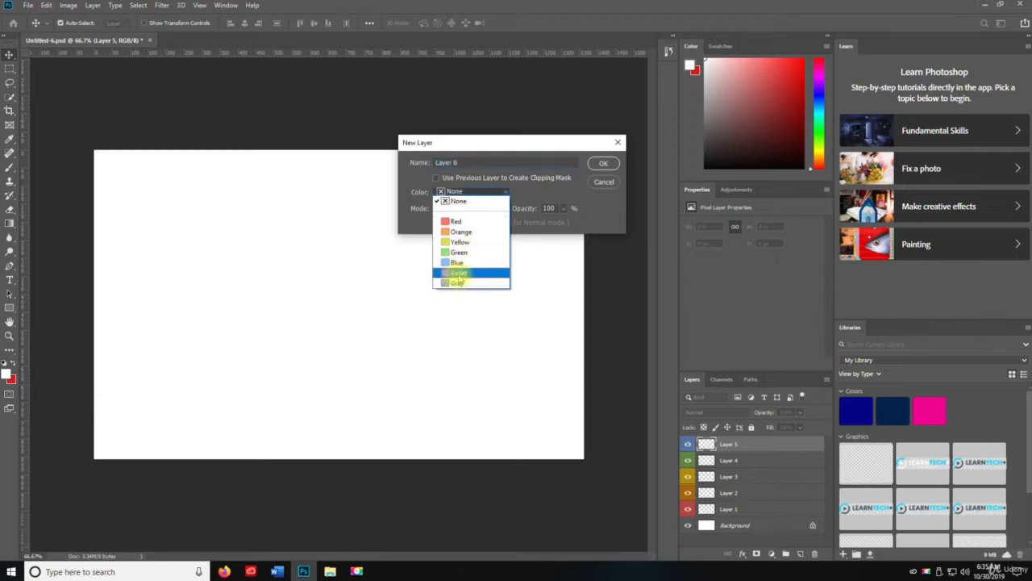
{"action": "left_click", "coordinate": [458, 272]}
{"action": "left_click", "coordinate": [605, 164]}
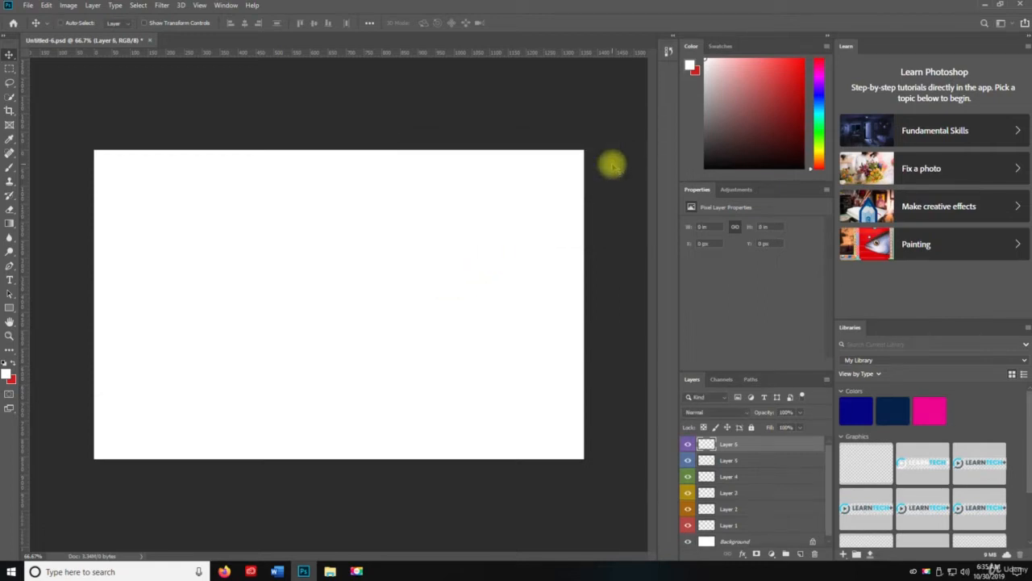
- Add a new layer named Layer 7 with a gray colour label above Layer 6
{"action": "key", "text": "ctrl+shift+n"}
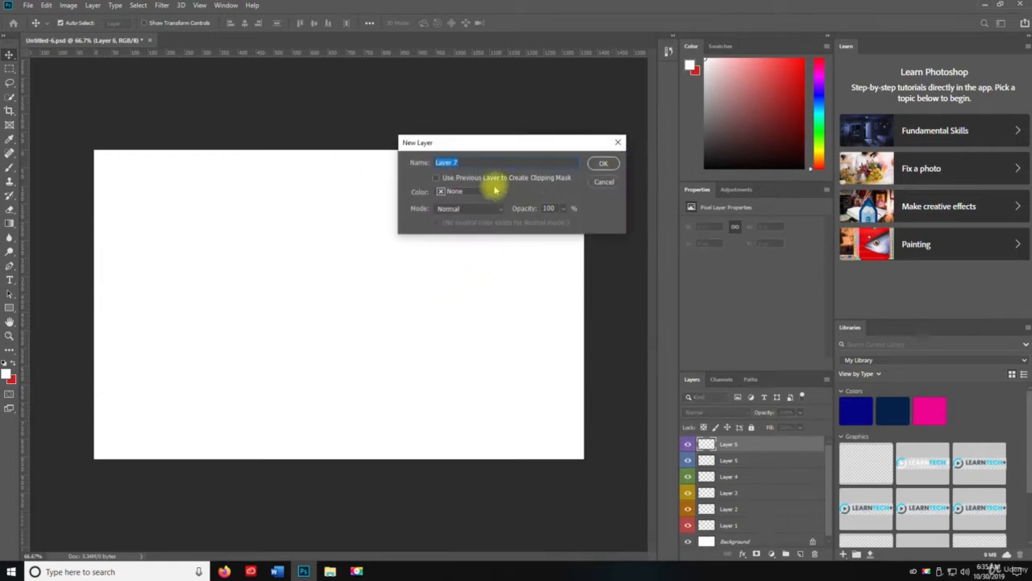
{"action": "left_click", "coordinate": [480, 192]}
{"action": "left_click", "coordinate": [466, 284]}
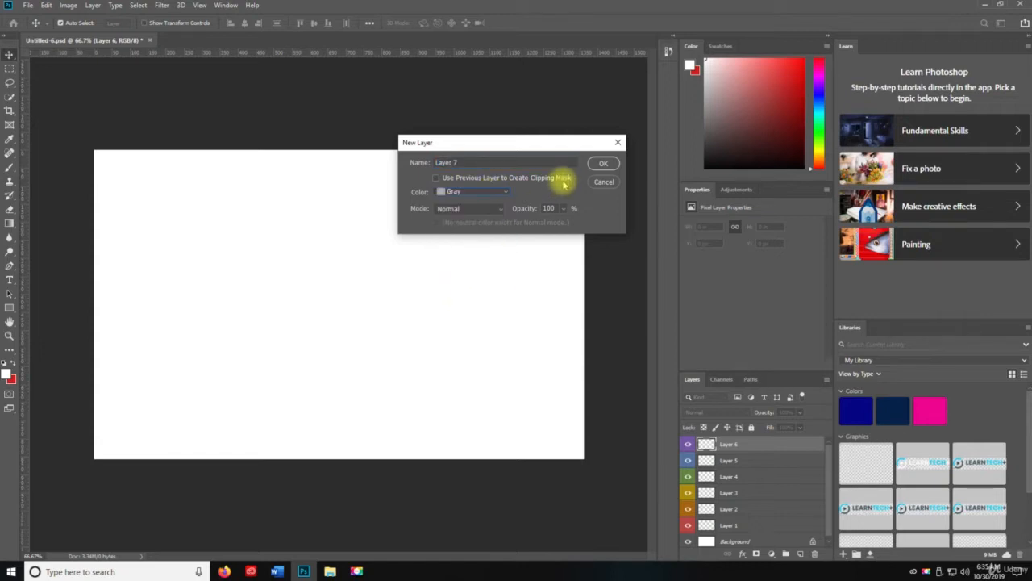
{"action": "left_click", "coordinate": [604, 163]}
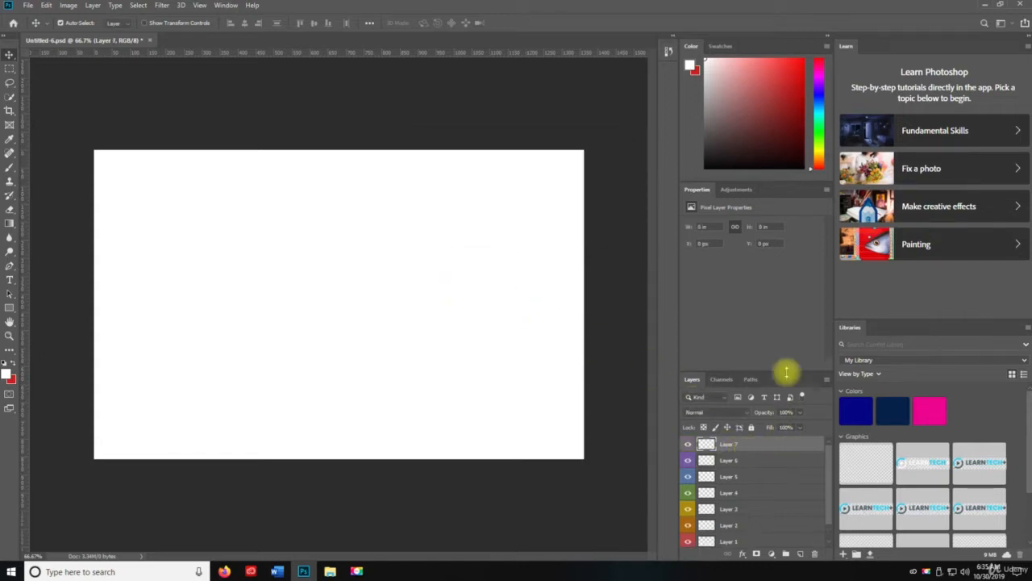
- Make the layer list taller so that all layers fit, and duplicate Layer 7
{"action": "left_click_drag", "start_coordinate": [763, 368], "coordinate": [756, 254]}
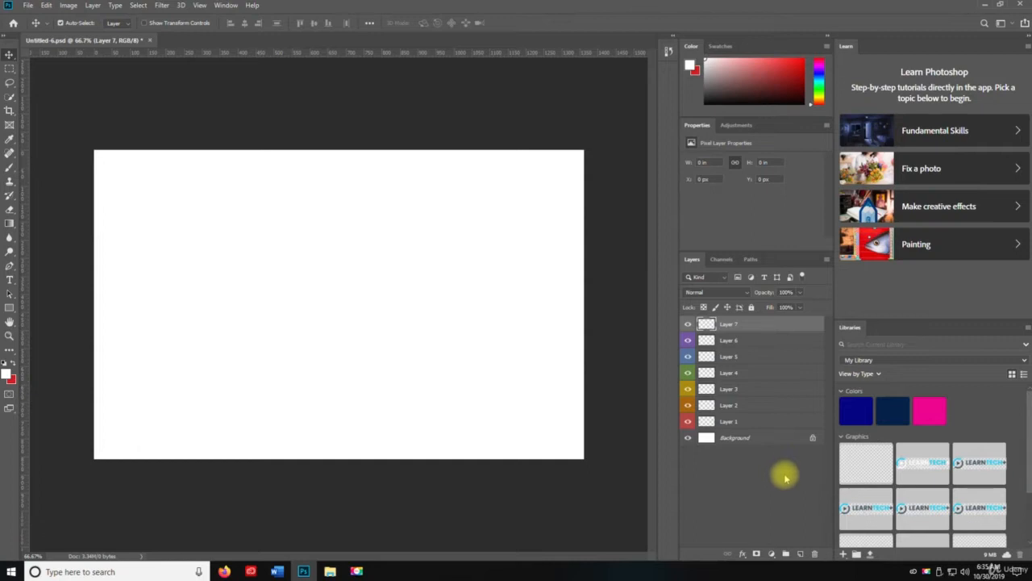
{"action": "key", "text": "ctrl+j"}
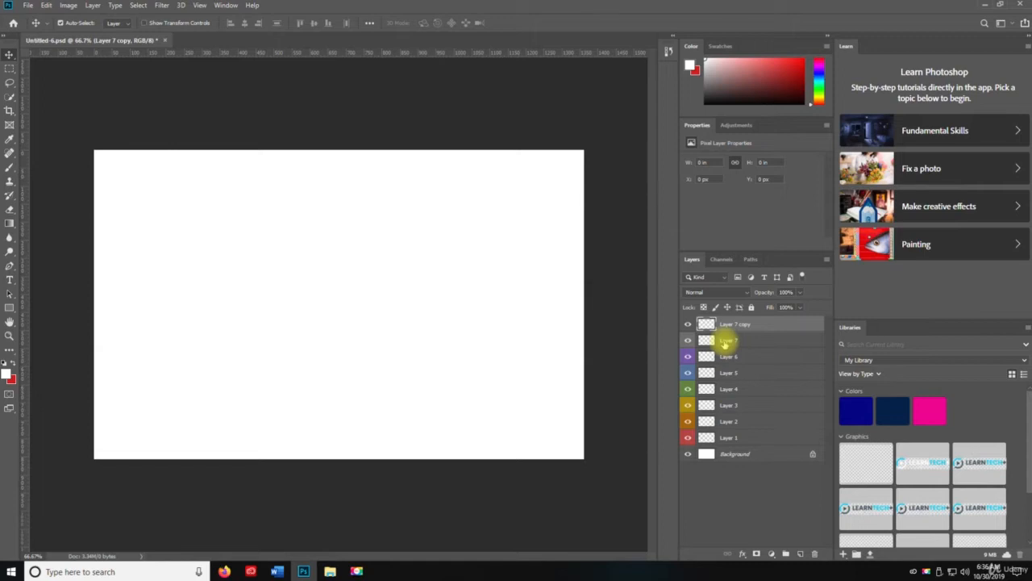
- Try to create a new layer via cut from Layer 7 copy
{"action": "key", "text": "ctrl+shift+j"}
{"action": "left_click", "coordinate": [726, 341]}
{"action": "left_click", "coordinate": [736, 326]}
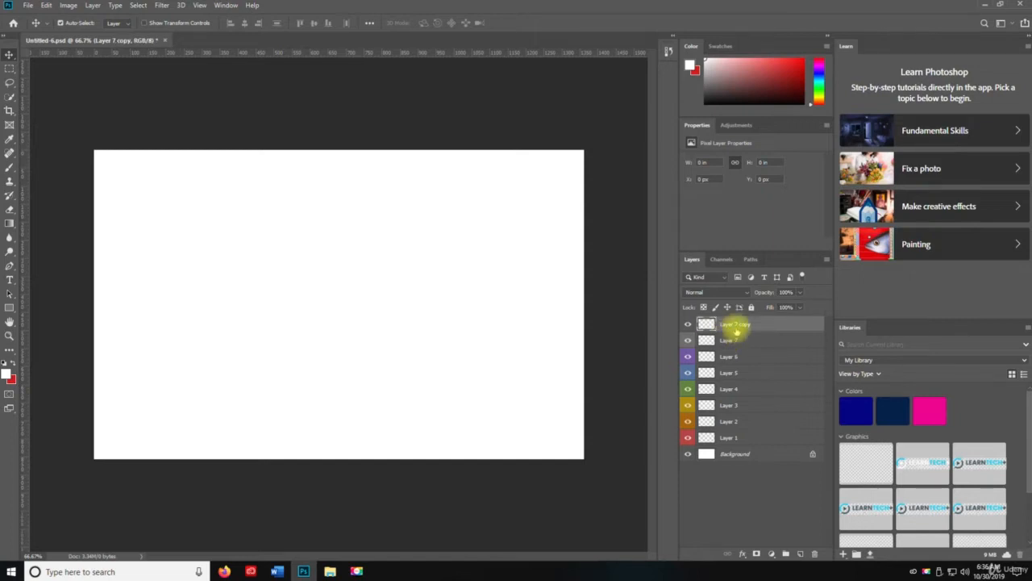
{"action": "key", "text": "ctrl+shift+j"}
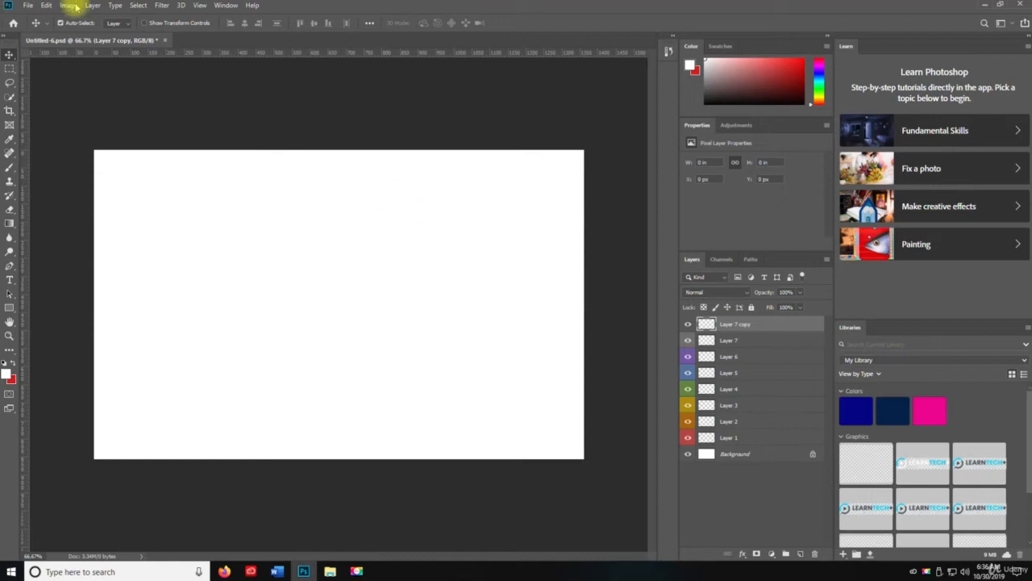
{"action": "left_click", "coordinate": [90, 5]}
{"action": "mouse_move", "coordinate": [93, 16]}
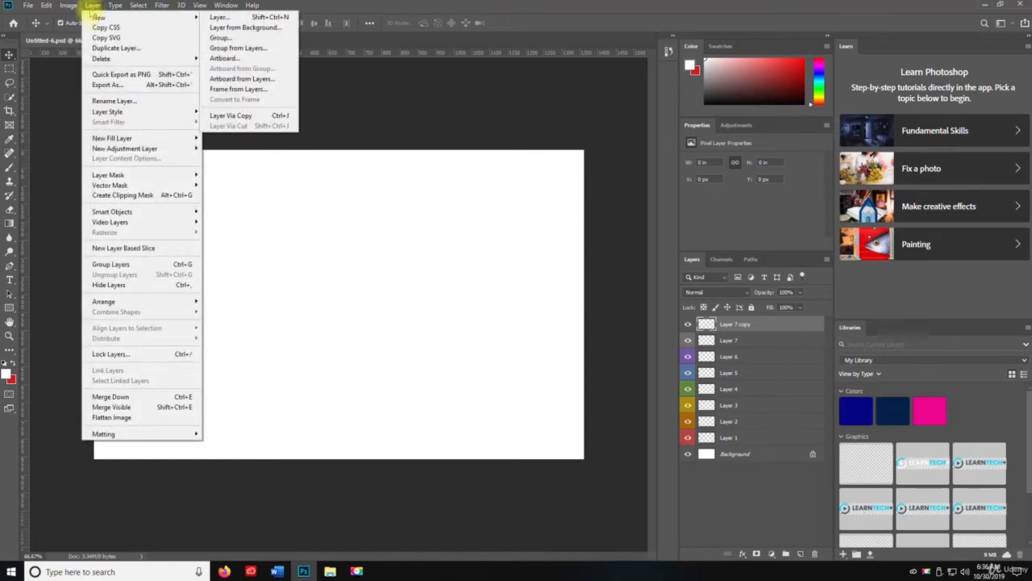
{"action": "left_click", "coordinate": [91, 5]}
{"action": "left_click", "coordinate": [91, 5]}
{"action": "left_click", "coordinate": [103, 48]}
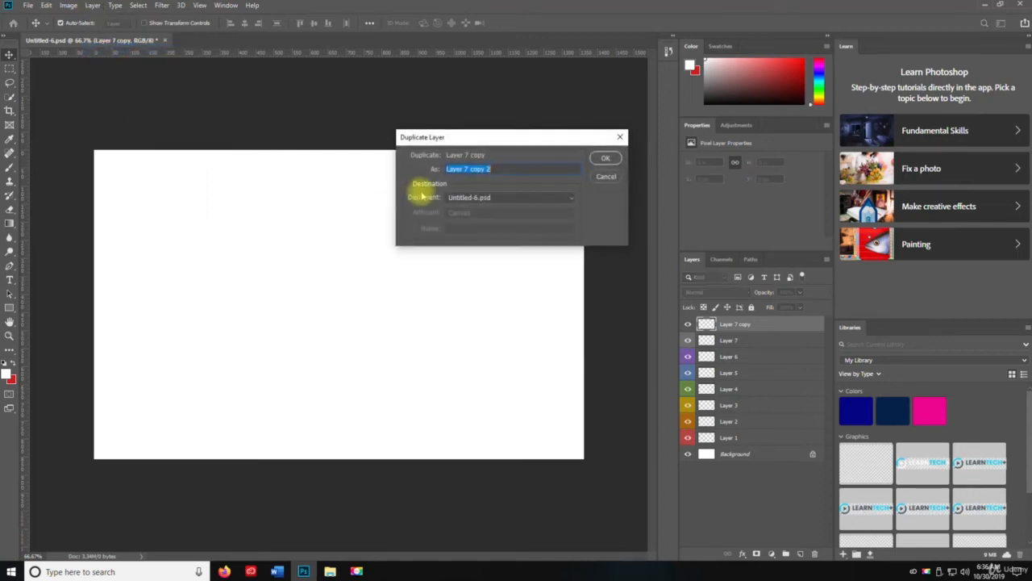
{"action": "left_click", "coordinate": [603, 177]}
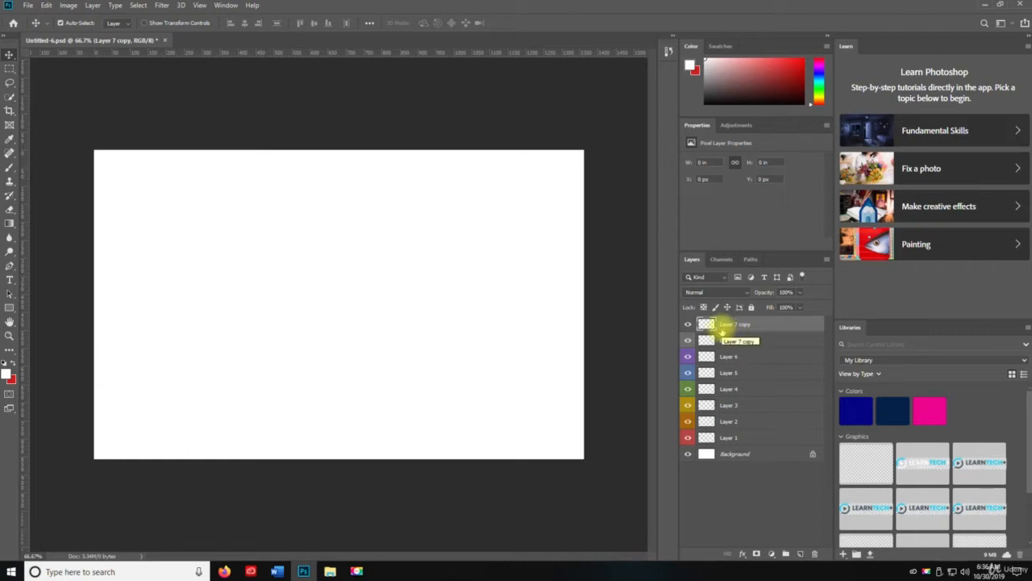
- Delete the Layer 7 copy layer
{"action": "key", "text": "Delete"}
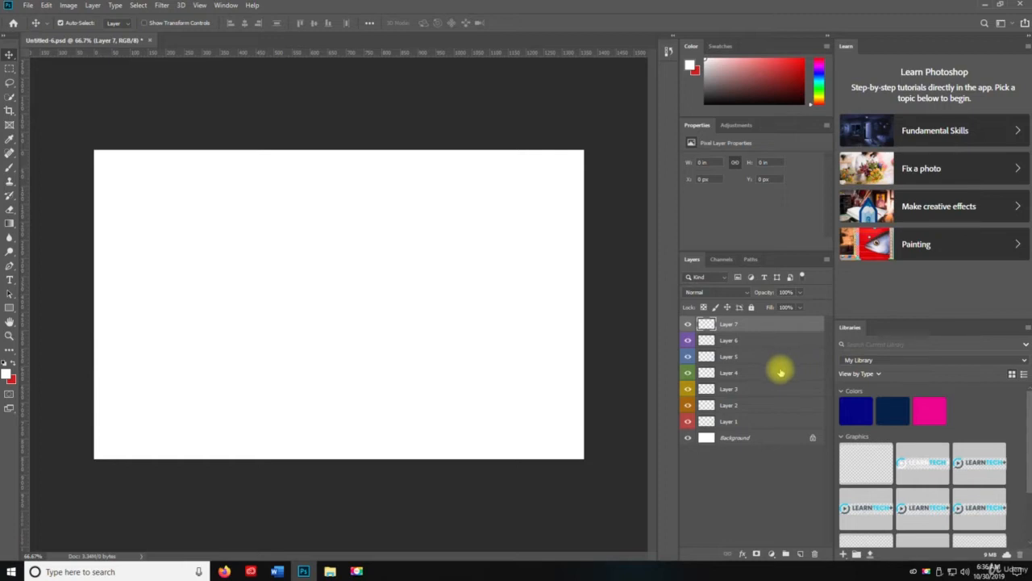
- Try to quick-export the empty Layer 7 as a PNG
{"action": "key", "text": "ctrl"}
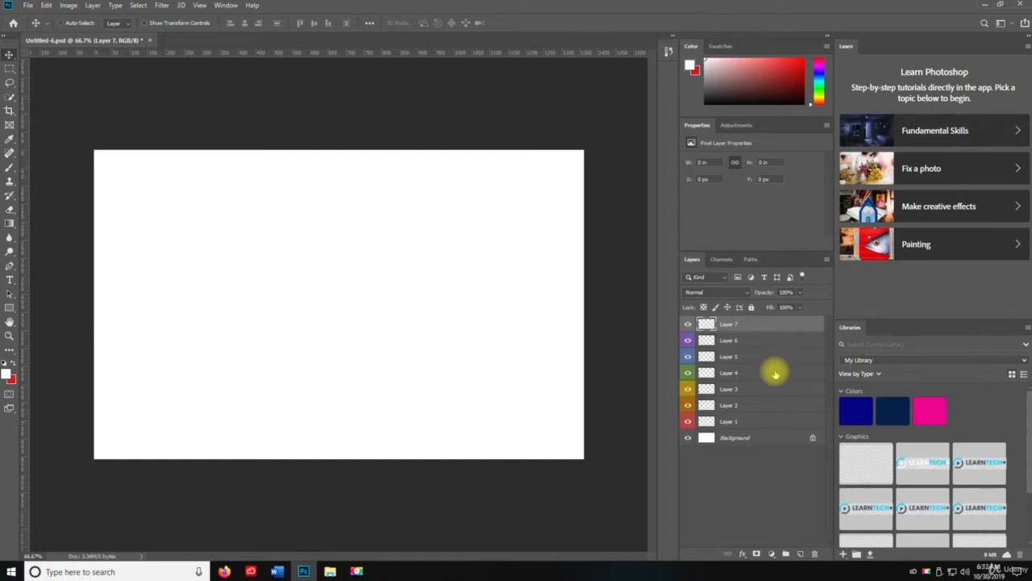
{"action": "key", "text": "ctrl+shift+apostrophe"}
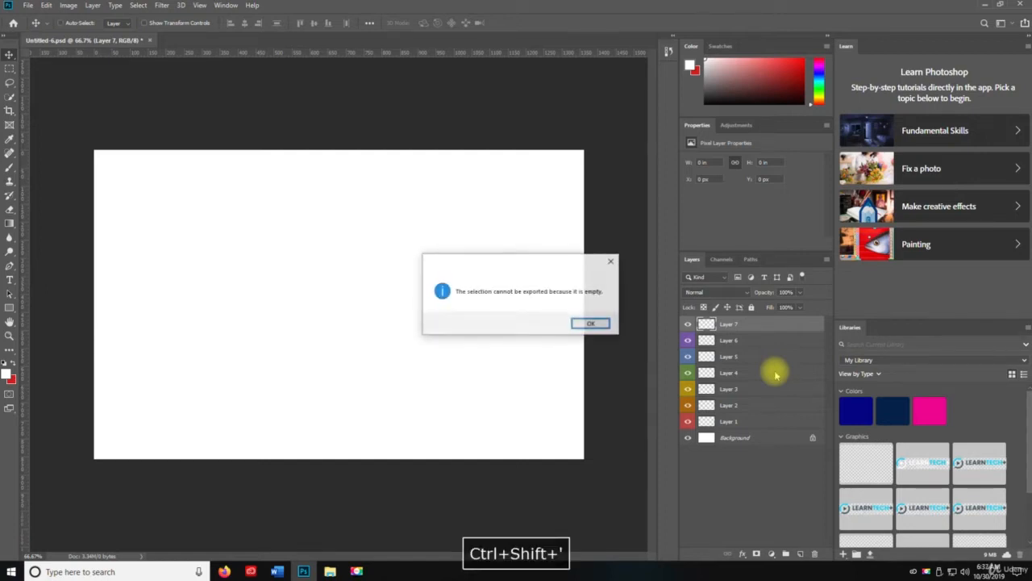
{"action": "key", "text": "Return"}
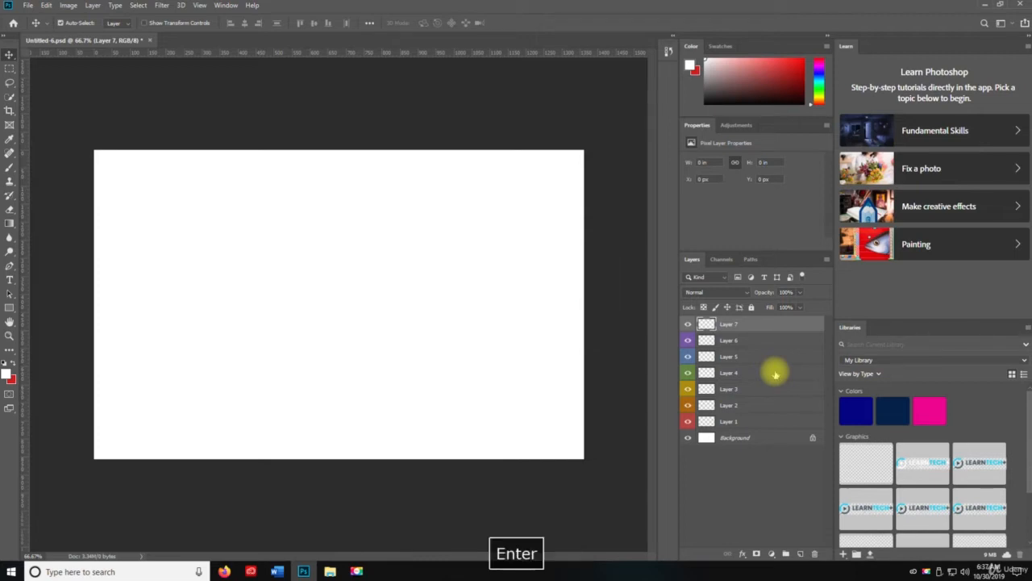
- Swap the foreground colour to red and paint a long looping brush stroke across the canvas on Layer 7
{"action": "key", "text": "b"}
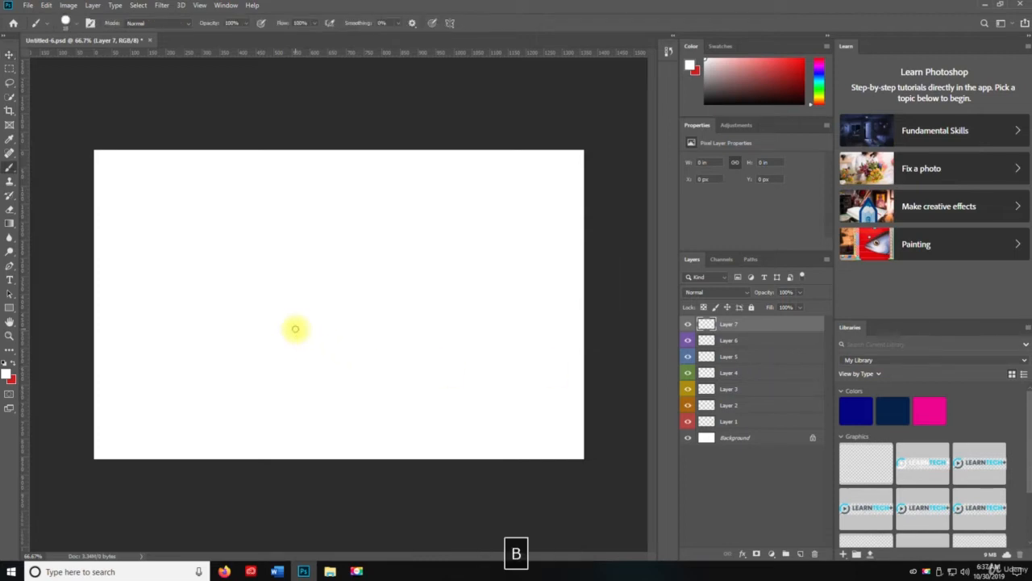
{"action": "key", "text": "x"}
{"action": "left_click_drag", "start_coordinate": [251, 278], "coordinate": [262, 283]}
{"action": "mouse_move", "coordinate": [388, 271]}
{"action": "left_mouse_down"}
{"action": "mouse_move", "coordinate": [428, 296]}
{"action": "mouse_move", "coordinate": [453, 184]}
{"action": "mouse_move", "coordinate": [568, 308]}
{"action": "mouse_move", "coordinate": [302, 375]}
{"action": "mouse_move", "coordinate": [151, 259]}
{"action": "mouse_move", "coordinate": [351, 347]}
{"action": "left_mouse_up"}
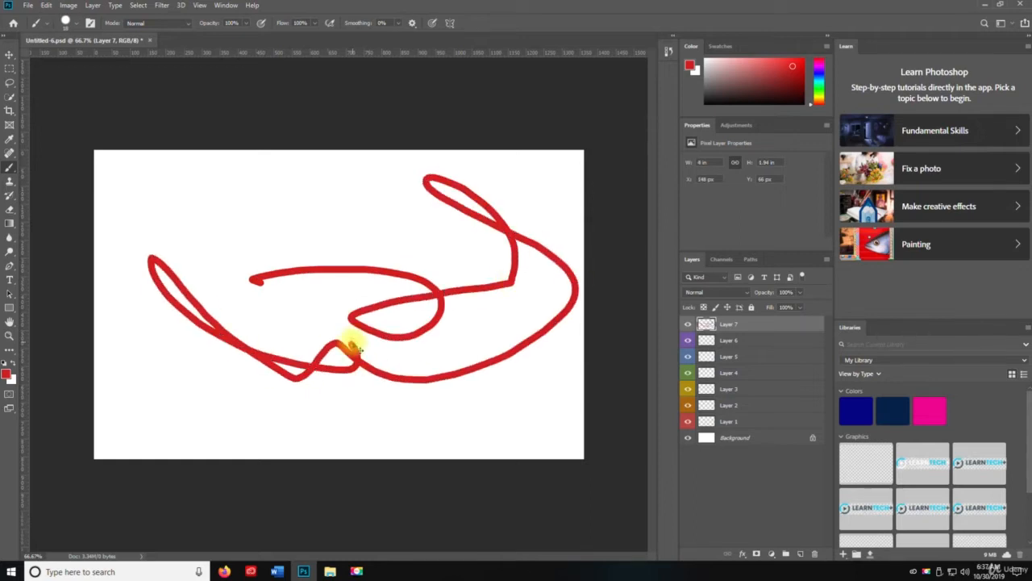
- Quick-export Layer 7 as a PNG to the Desktop under the name Layer 7, and check the file there
{"action": "key", "text": "ctrl+shift+apostrophe"}
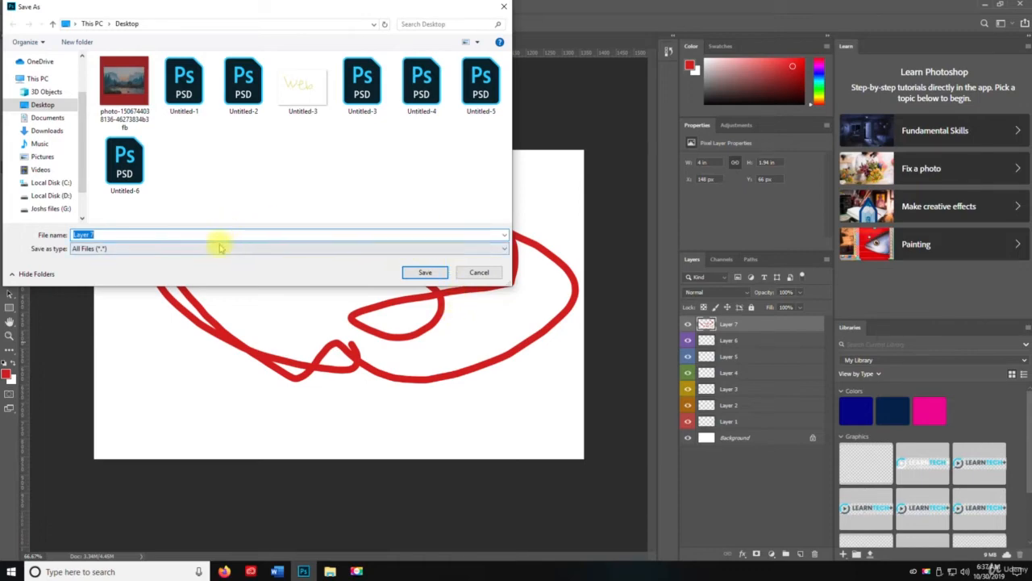
{"action": "left_click", "coordinate": [429, 273]}
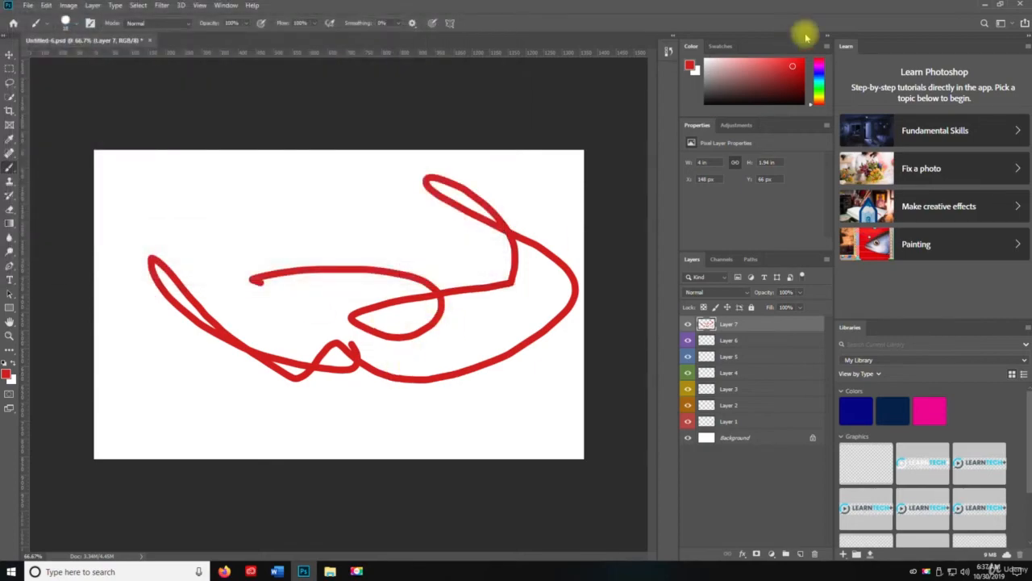
{"action": "key", "text": "space"}
{"action": "left_click", "coordinate": [986, 6]}
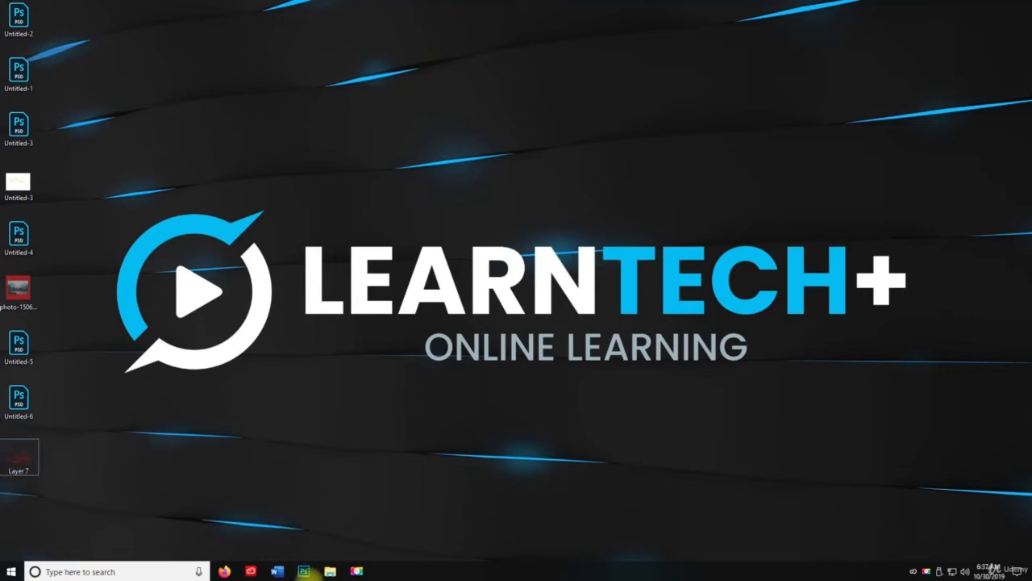
{"action": "left_click", "coordinate": [304, 570]}
{"action": "key", "text": "space"}
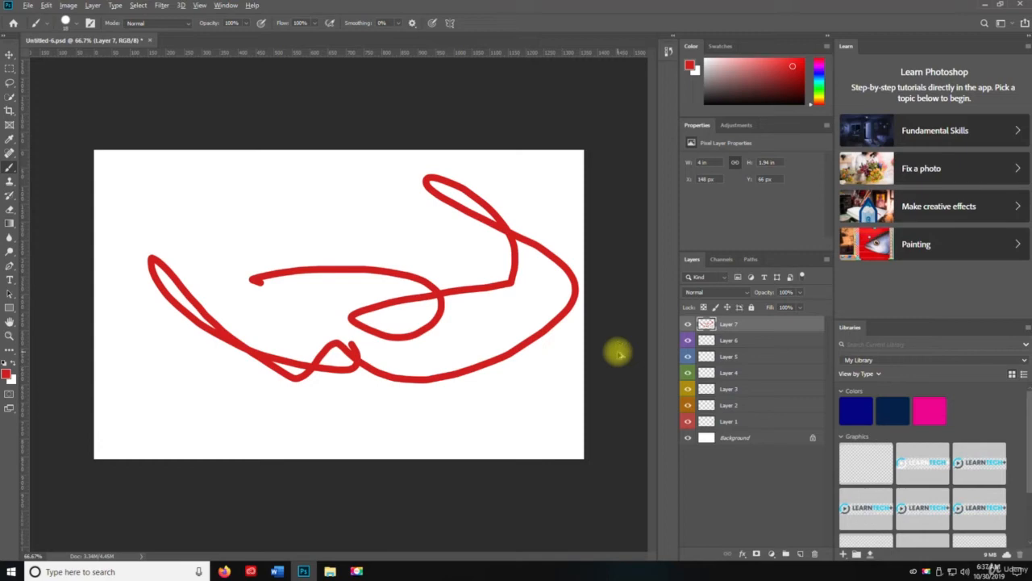
- Export Layer 7 with Export As in PNG format to the Desktop as Layer 78, and check the file there
{"action": "key", "text": "ctrl+alt+shift+w"}
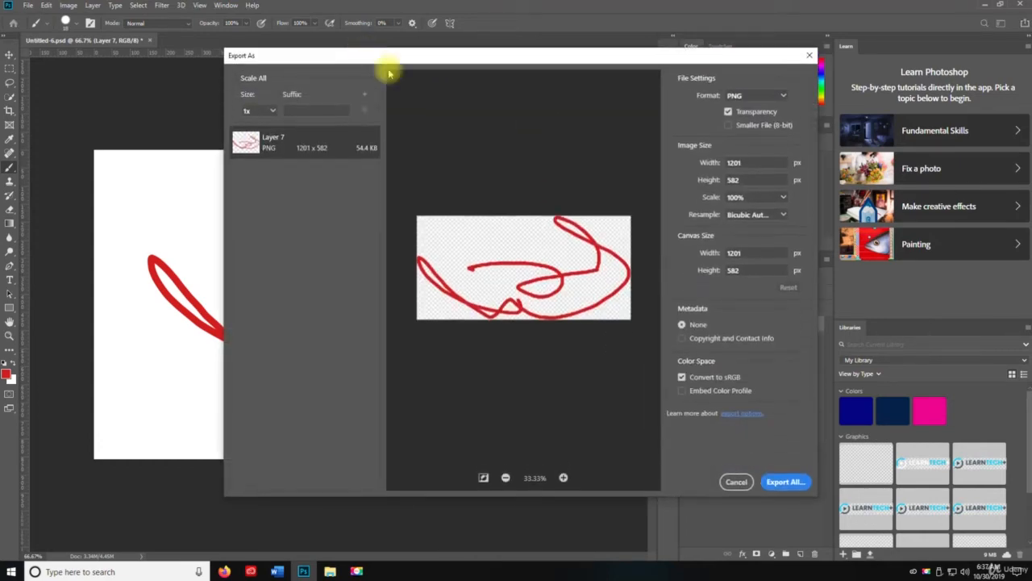
{"action": "left_click", "coordinate": [732, 104]}
{"action": "left_click", "coordinate": [730, 98]}
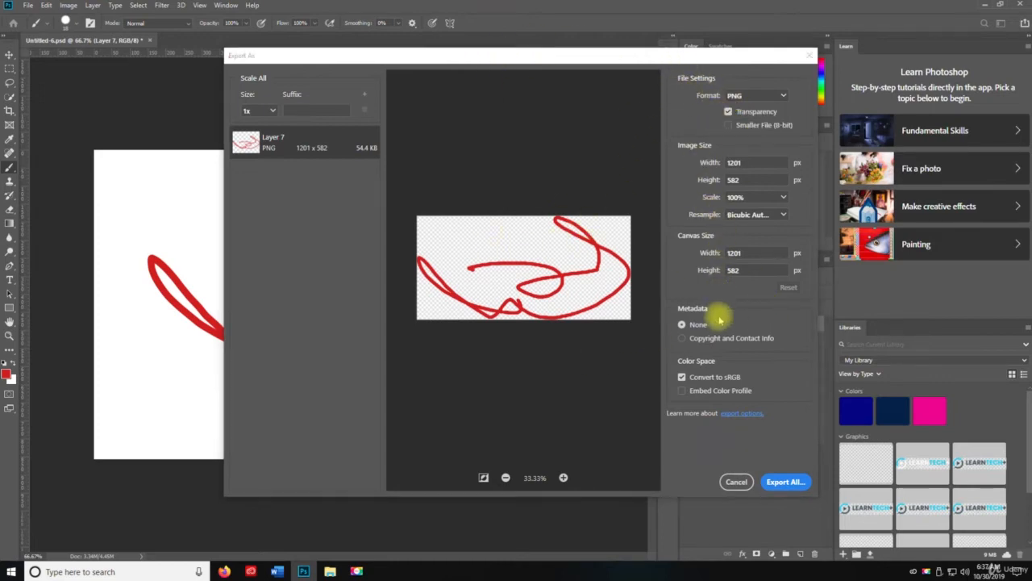
{"action": "left_click", "coordinate": [794, 482]}
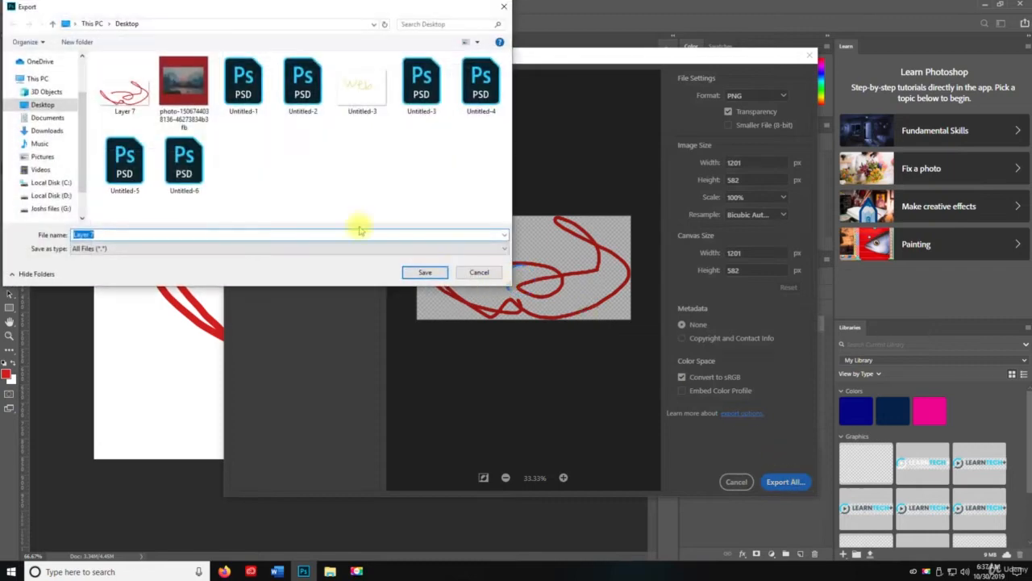
{"action": "left_click", "coordinate": [147, 233]}
{"action": "type", "text": "8"}
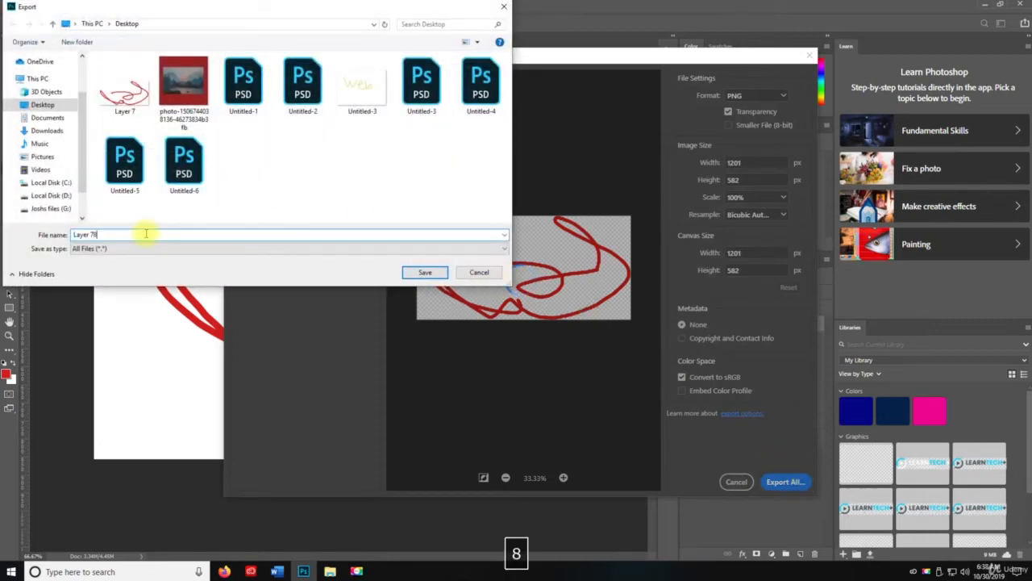
{"action": "left_click", "coordinate": [417, 270]}
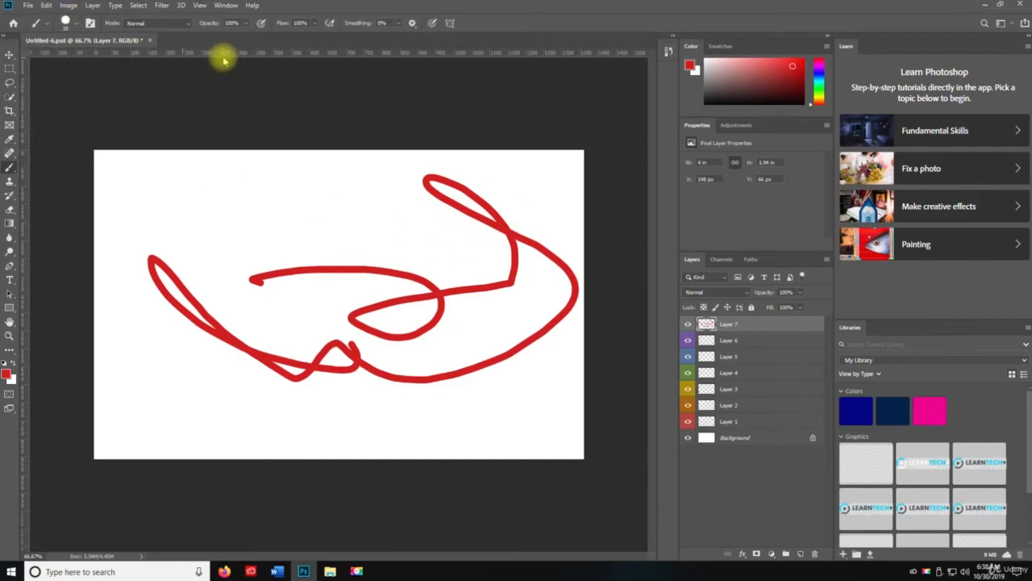
{"action": "left_click", "coordinate": [984, 5]}
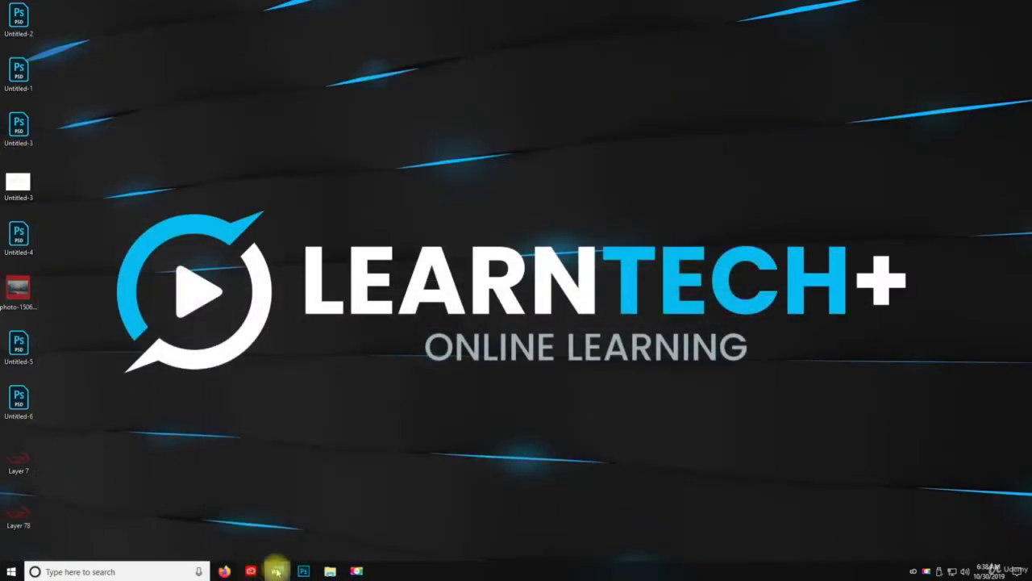
{"action": "left_click", "coordinate": [303, 571]}
{"action": "key", "text": "space"}
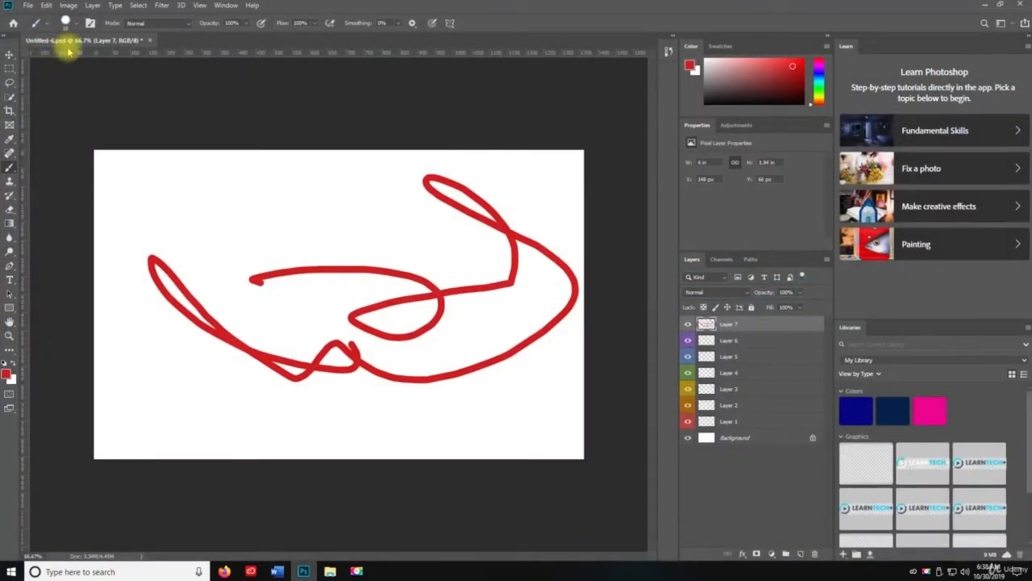
- Save the document with Maximize Compatibility enabled
{"action": "key", "text": "ctrl+s"}
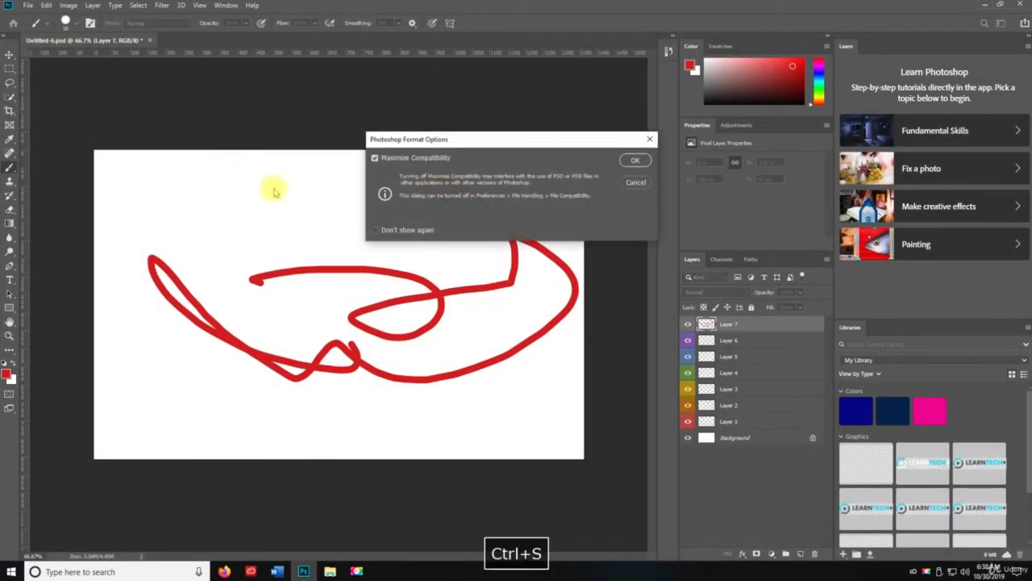
{"action": "left_click", "coordinate": [636, 160]}
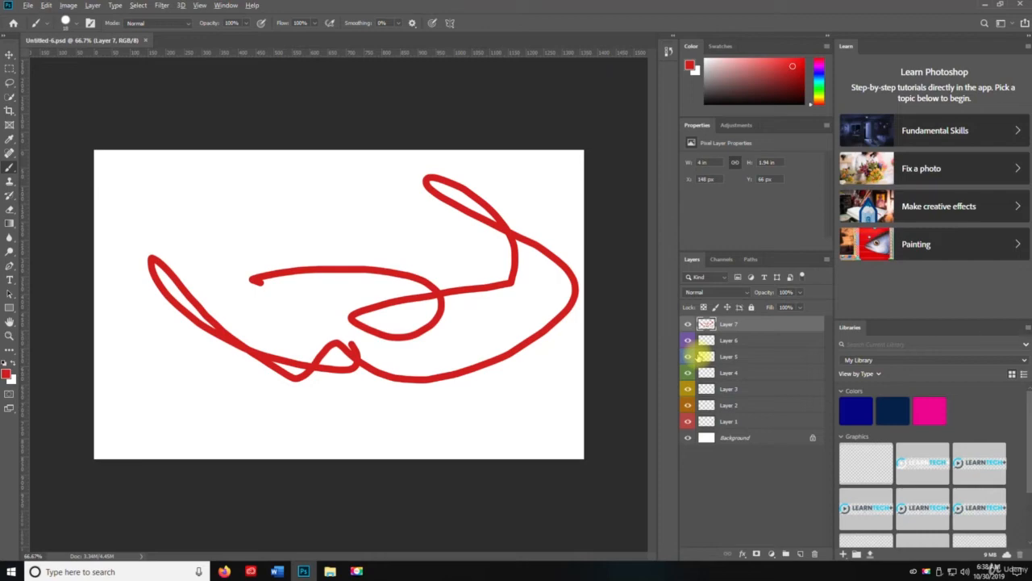
- Clip Layer 7 to Layer 6 with a clipping mask, and put Layer 7 into a group of its own
{"action": "key", "text": "ctrl+alt+g"}
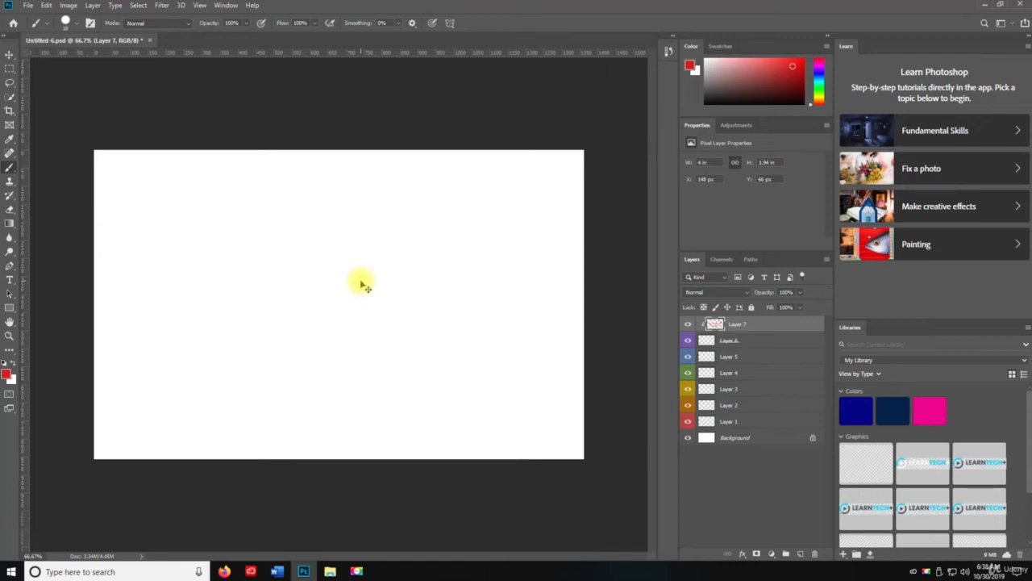
{"action": "key", "text": "ctrl+g"}
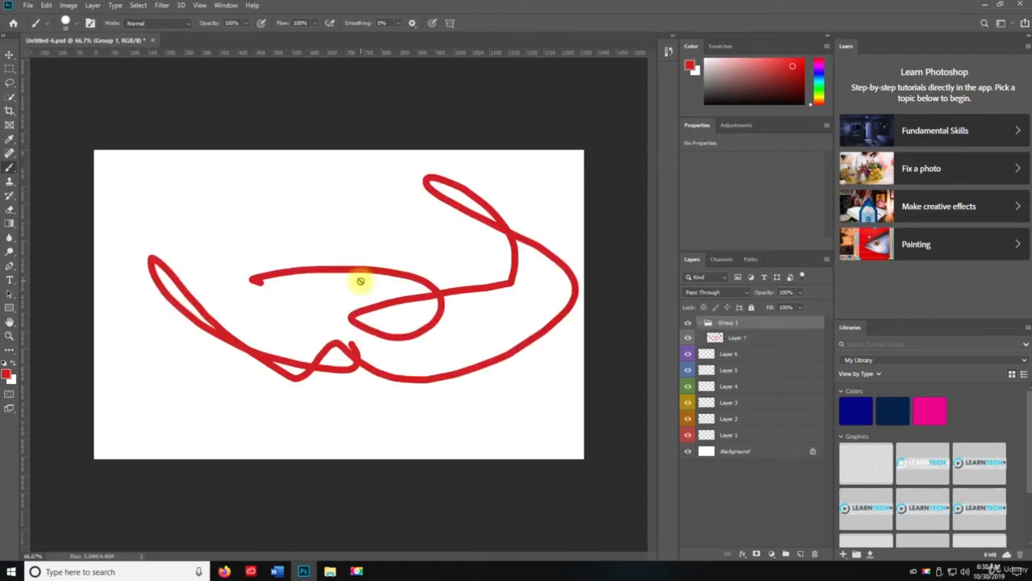
- Wrap Group 1 in several more nested groups, and undo the extra groups
{"action": "key", "text": "ctrl+g"}
{"action": "key", "text": "ctrl+g"}
{"action": "key", "text": "ctrl+g"}
{"action": "key", "text": "ctrl+g"}
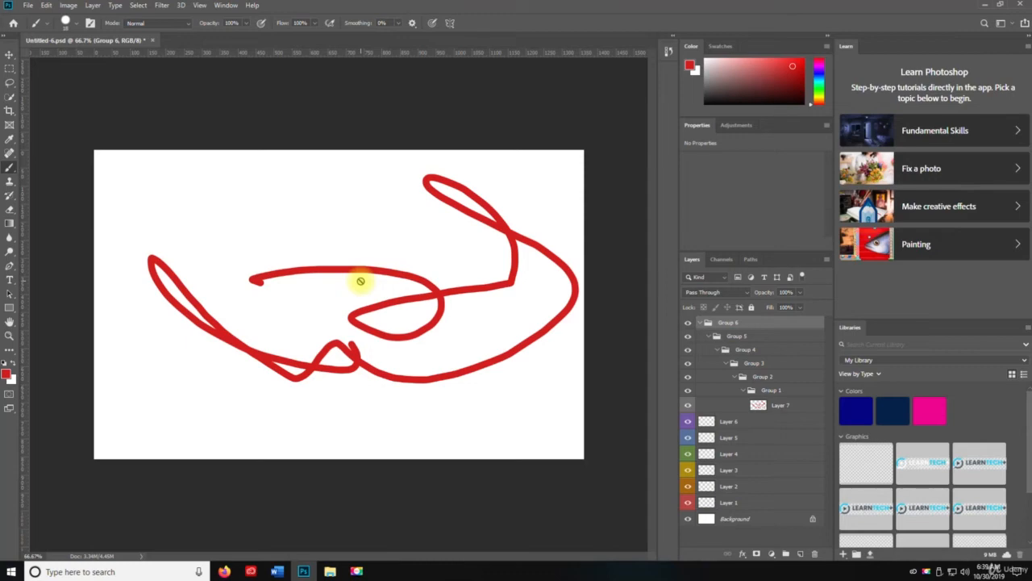
{"action": "key", "text": "ctrl+z"}
{"action": "key", "text": "ctrl+z"}
{"action": "key", "text": "ctrl+z"}
{"action": "key", "text": "ctrl+z"}
{"action": "key", "text": "ctrl+z"}
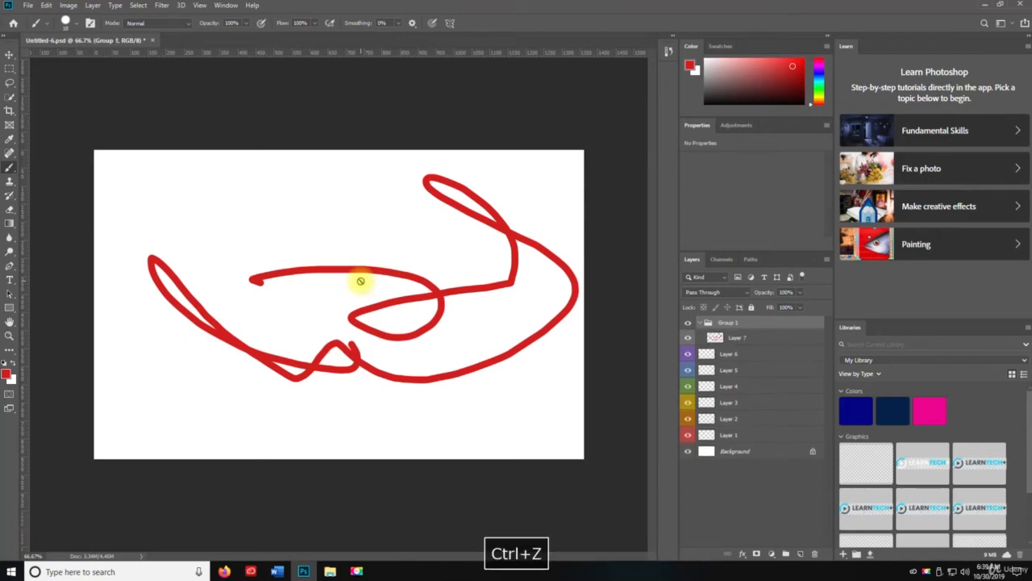
{"action": "key", "text": "v"}
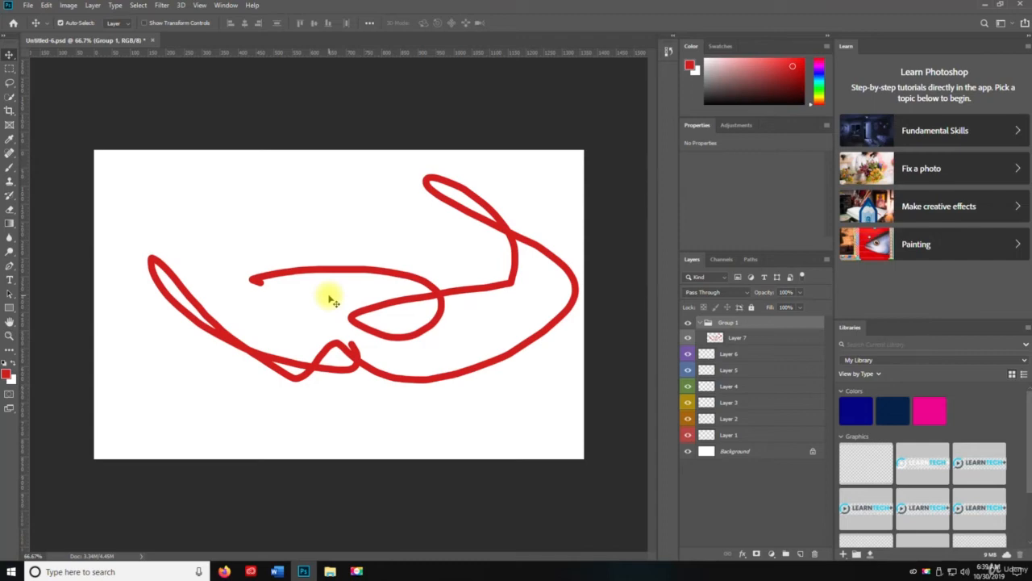
{"action": "key", "text": "v"}
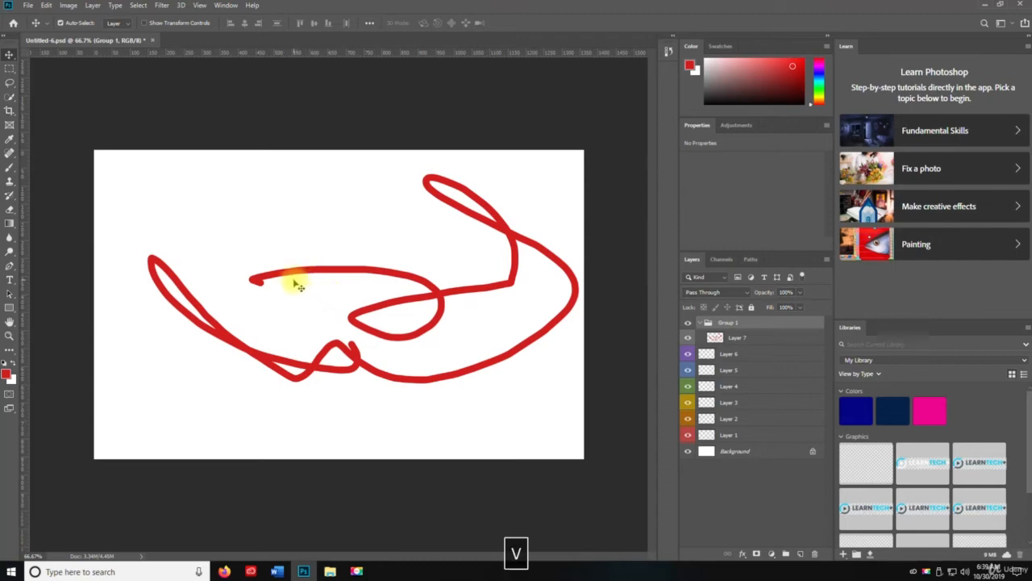
{"action": "key", "text": "z"}
{"action": "key", "text": "n"}
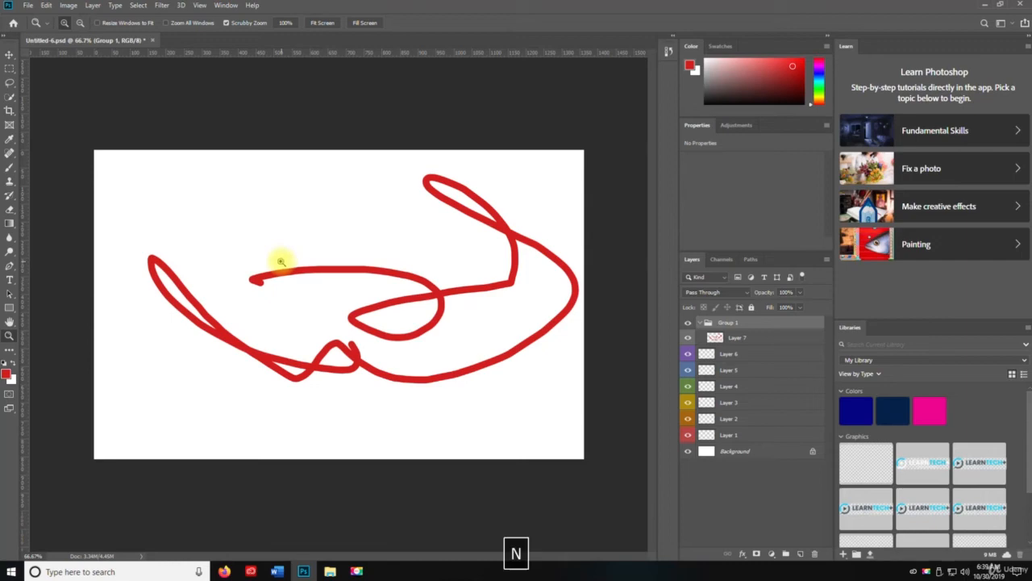
{"action": "key", "text": "h"}
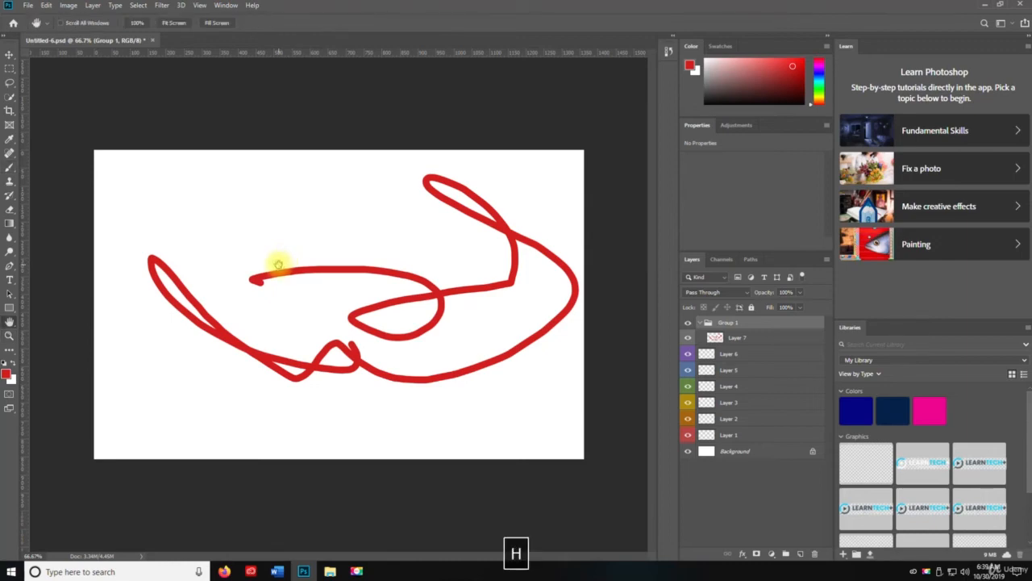
- Activate the Clone Stamp tool and reset the foreground and background colours to the default black and white
{"action": "key", "text": "v"}
{"action": "key", "text": "s"}
{"action": "key", "text": "d"}
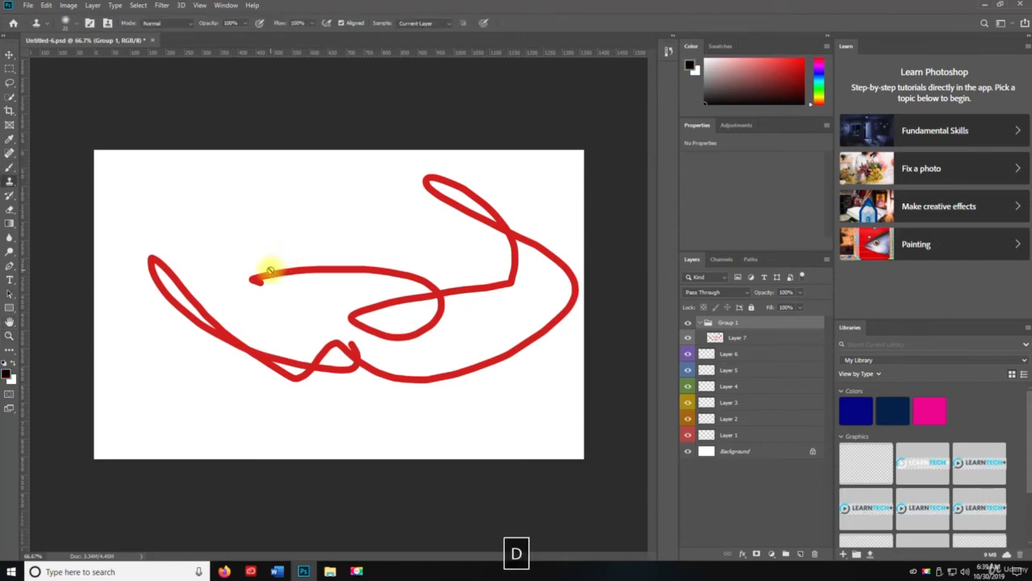
{"action": "key", "text": "f"}
{"action": "key", "text": "f"}
{"action": "key", "text": "f"}
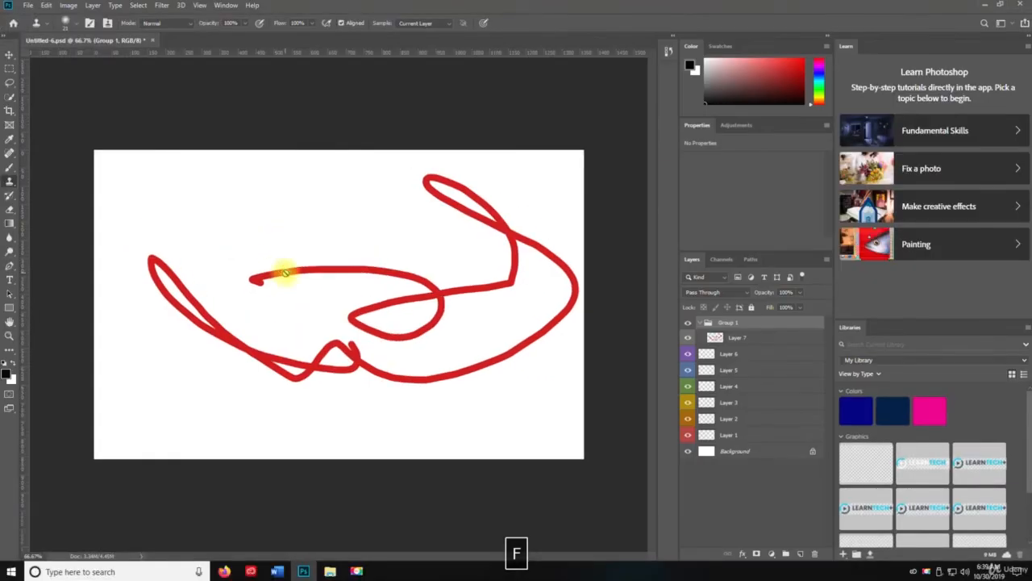
{"action": "key", "text": "v"}
{"action": "key", "text": "a"}
{"action": "key", "text": "v"}
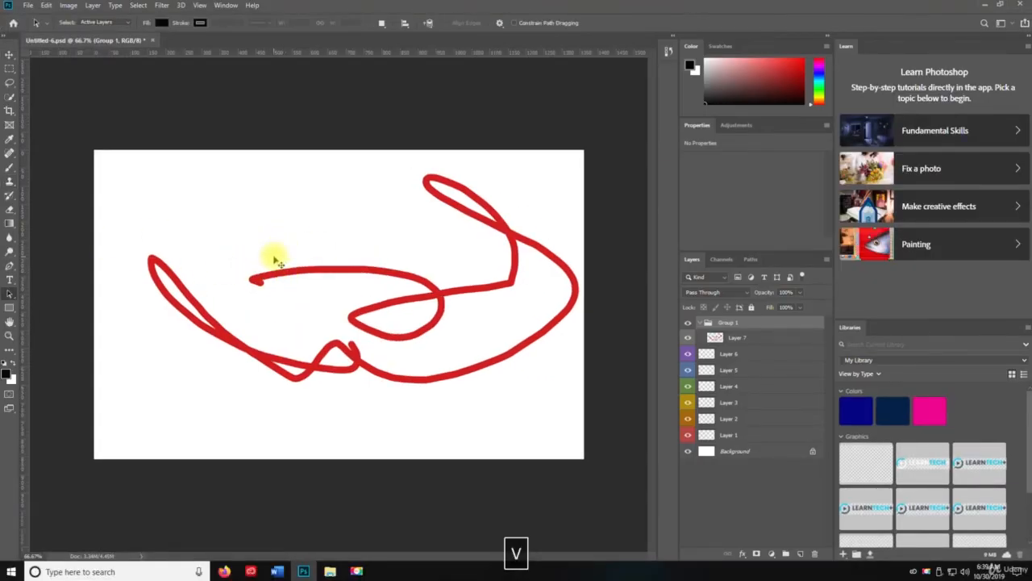
- Wrap Group 1 in another group, and move Layers 4, 5 and 6 above that new group
{"action": "key", "text": "z"}
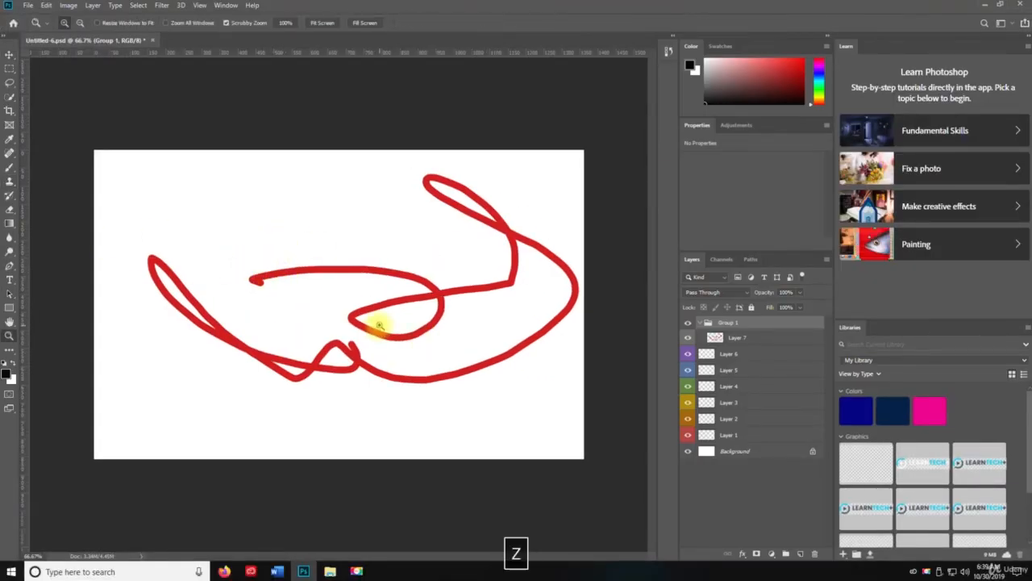
{"action": "key", "text": "space"}
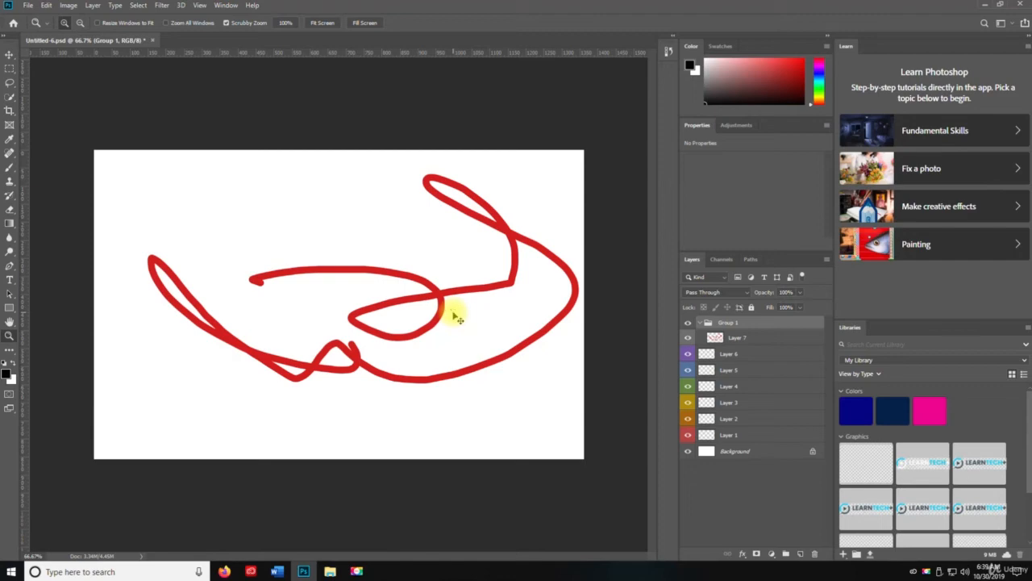
{"action": "key", "text": "ctrl+g"}
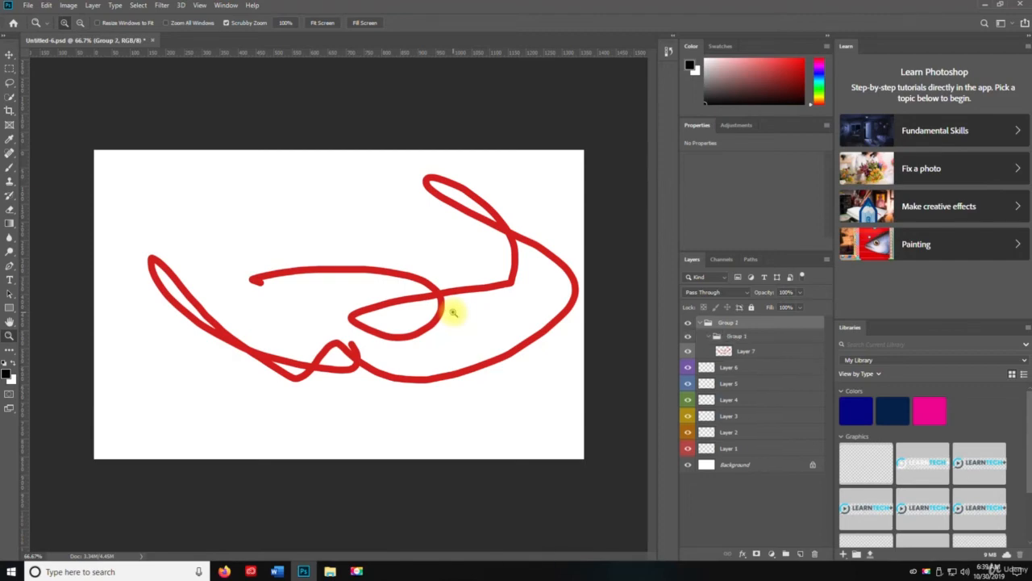
{"action": "left_click", "coordinate": [743, 370]}
{"action": "left_click", "coordinate": [746, 398], "text": "shift"}
{"action": "left_click_drag", "start_coordinate": [745, 399], "coordinate": [730, 316]}
- Move Layers 1, 2 and 3 together into Group 2
{"action": "left_click", "coordinate": [742, 410]}
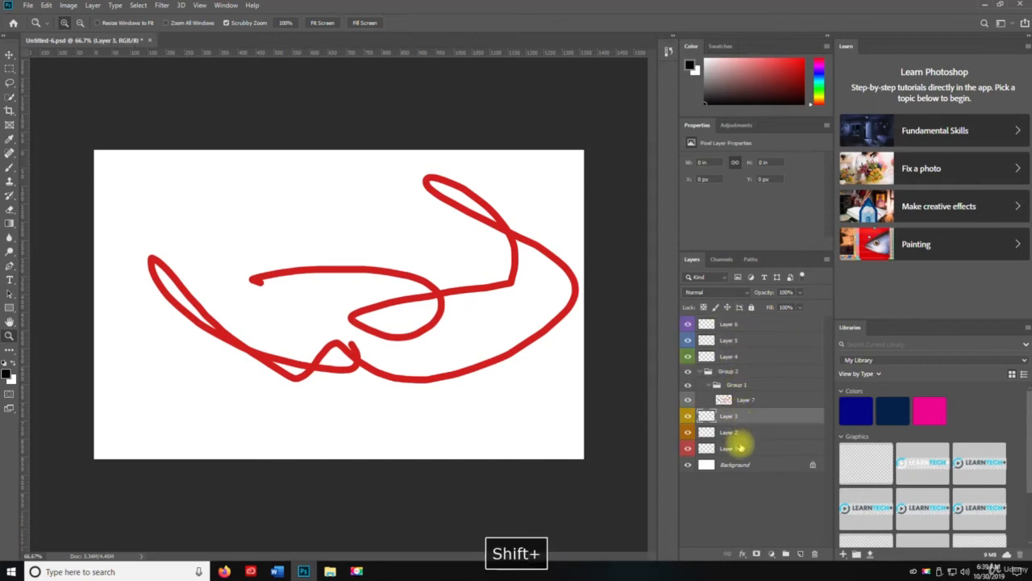
{"action": "left_click", "coordinate": [740, 448], "text": "shift"}
{"action": "left_click_drag", "start_coordinate": [738, 414], "coordinate": [730, 372]}
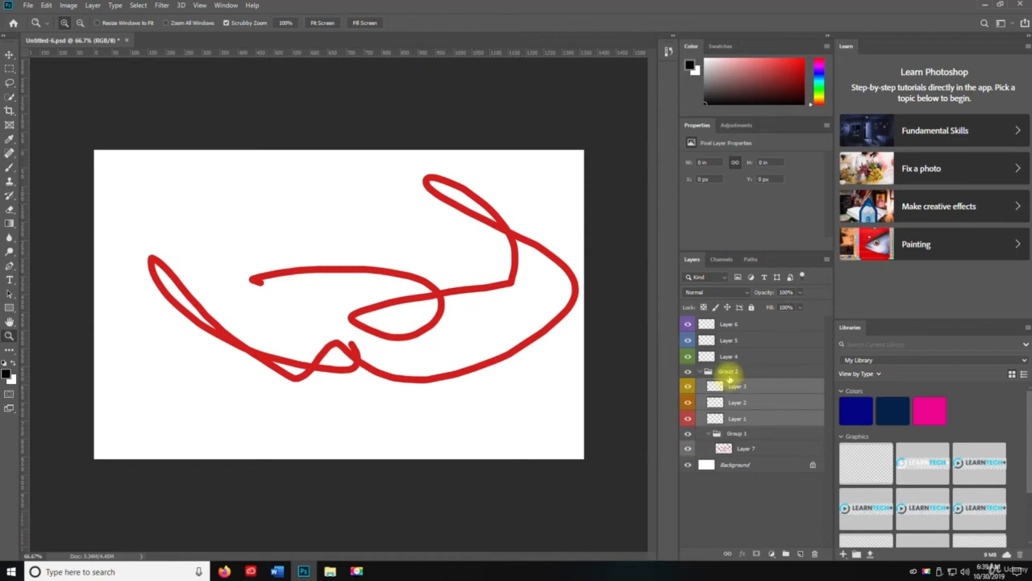
{"action": "left_click", "coordinate": [729, 371]}
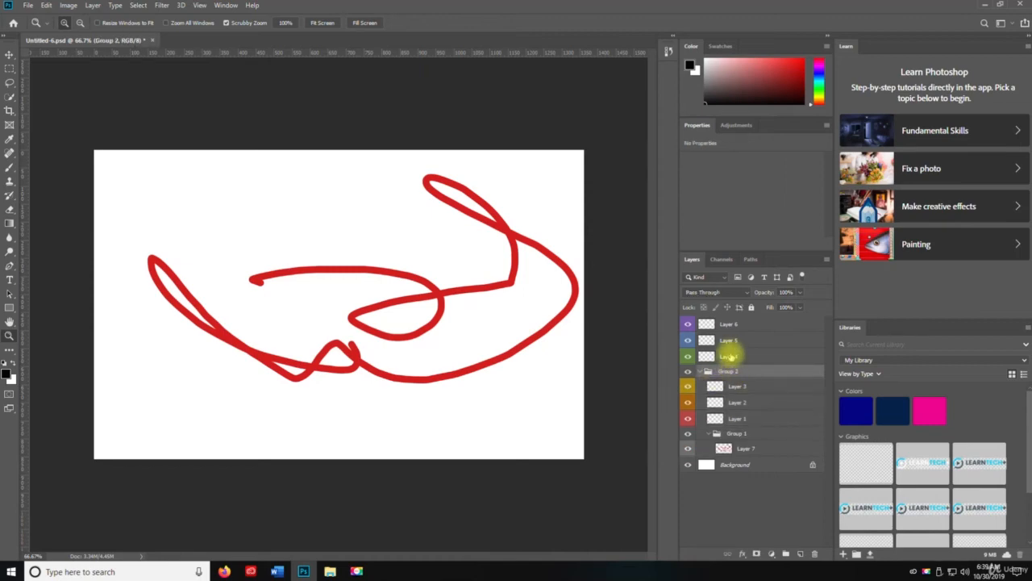
- Group Layers 4, 5 and 6 together
{"action": "left_click", "coordinate": [730, 326]}
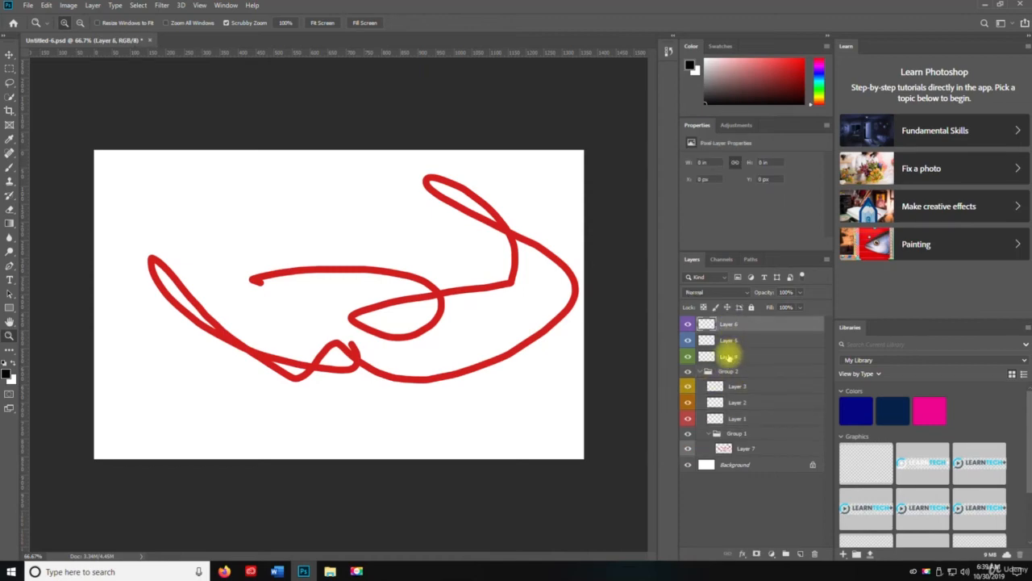
{"action": "left_click", "coordinate": [728, 355], "text": "shift"}
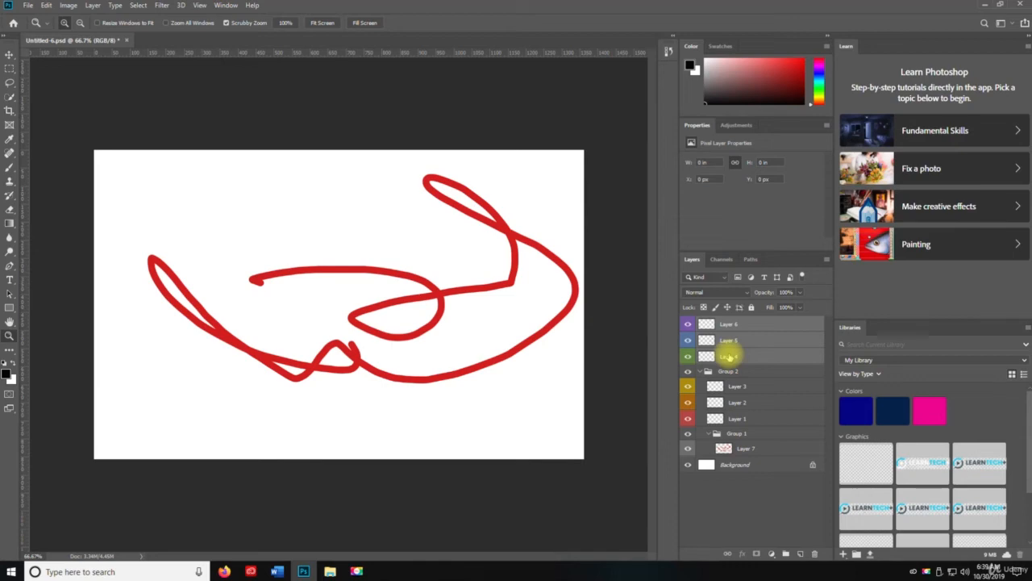
{"action": "key", "text": "ctrl+g"}
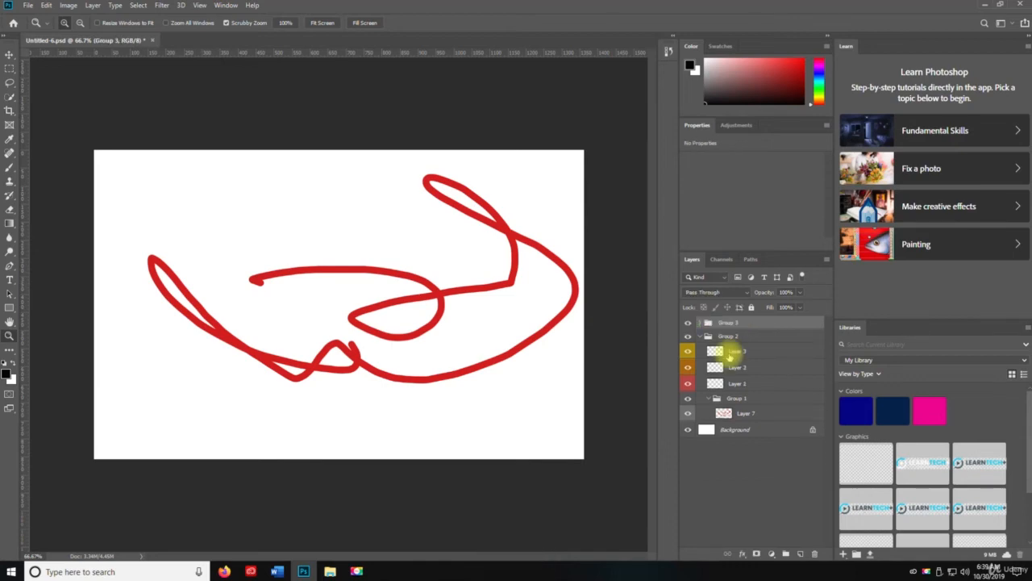
- Deselect all layers and add four new layers with default settings at the top of the layer stack
{"action": "left_click", "coordinate": [730, 355]}
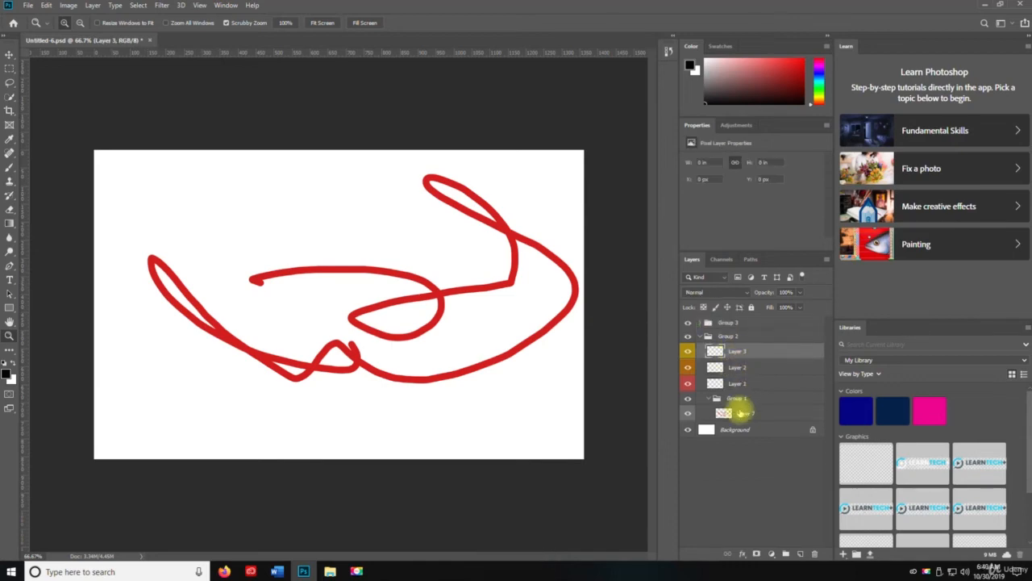
{"action": "left_click", "coordinate": [760, 488]}
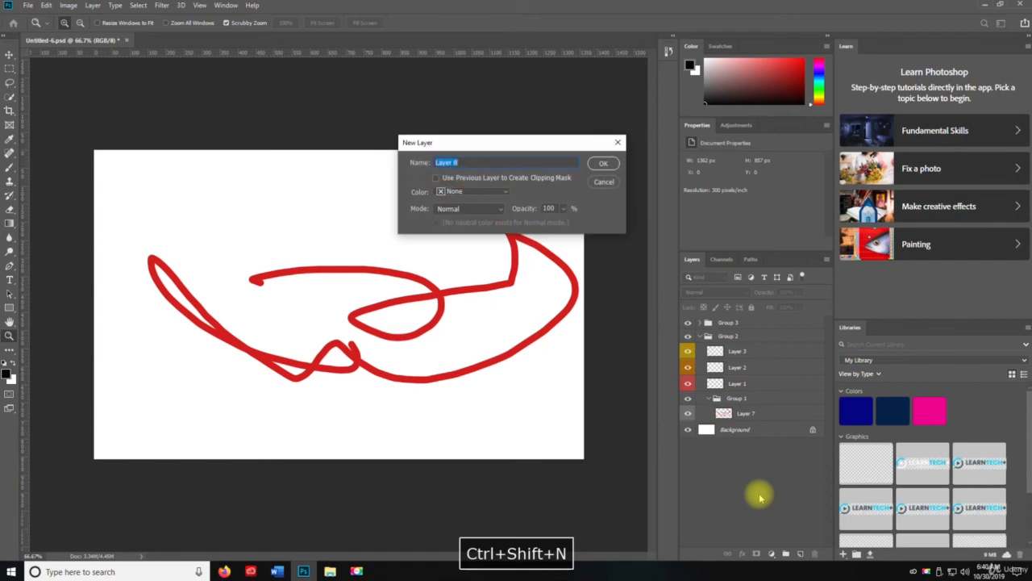
{"action": "key", "text": "Return"}
{"action": "key", "text": "ctrl+shift+n"}
{"action": "key", "text": "Return"}
{"action": "key", "text": "ctrl+shift+n"}
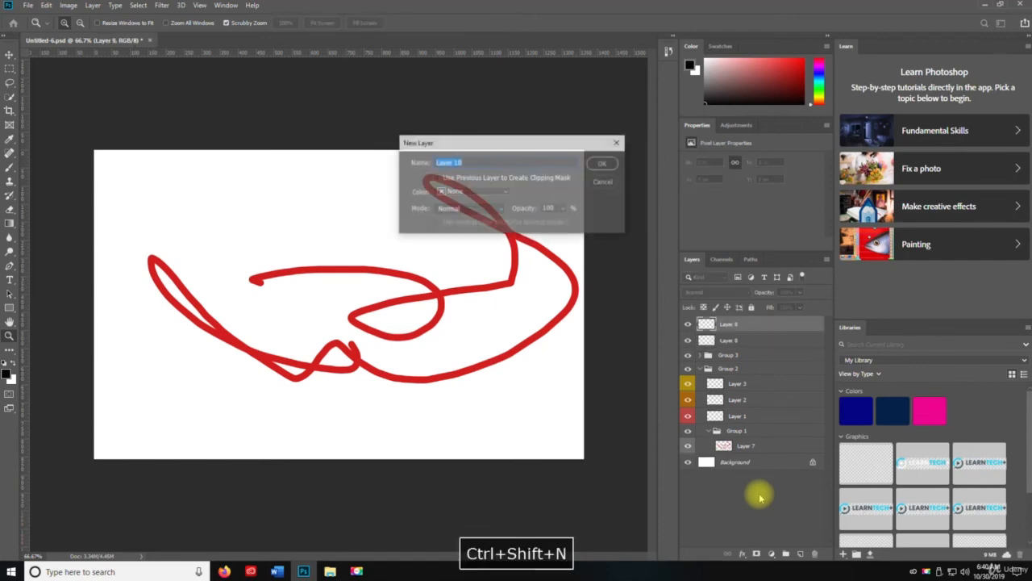
{"action": "key", "text": "Return"}
{"action": "key", "text": "ctrl+shift+n"}
{"action": "key", "text": "Return"}
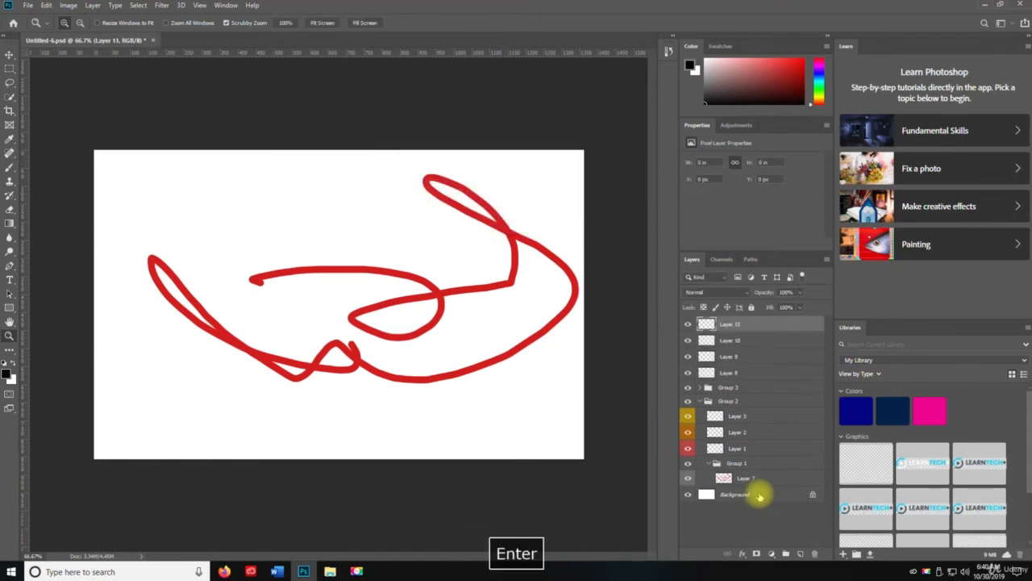
- Group Layers 8 through 11, and ungroup them again
{"action": "left_click", "coordinate": [720, 373], "text": "shift"}
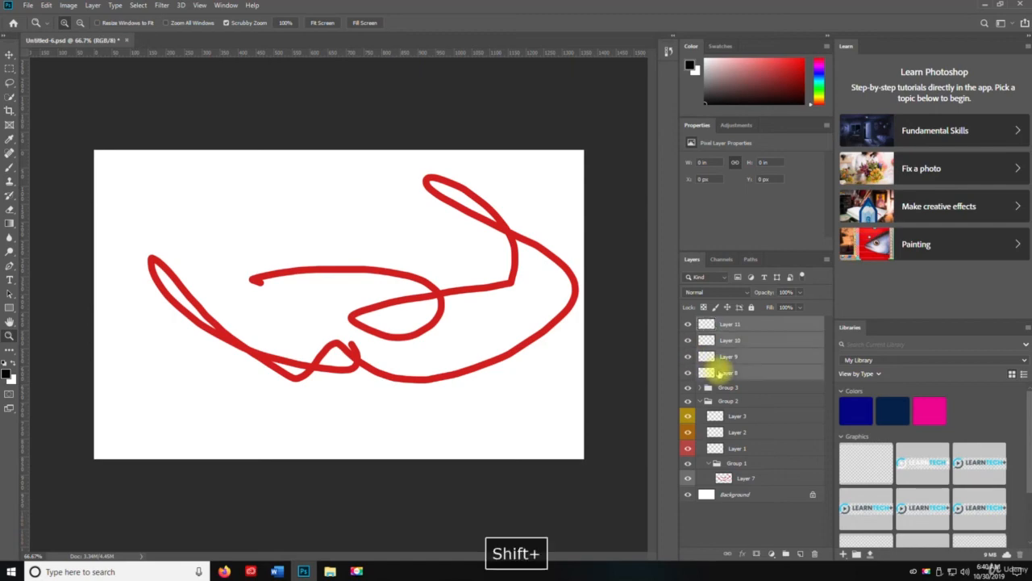
{"action": "key", "text": "ctrl+g"}
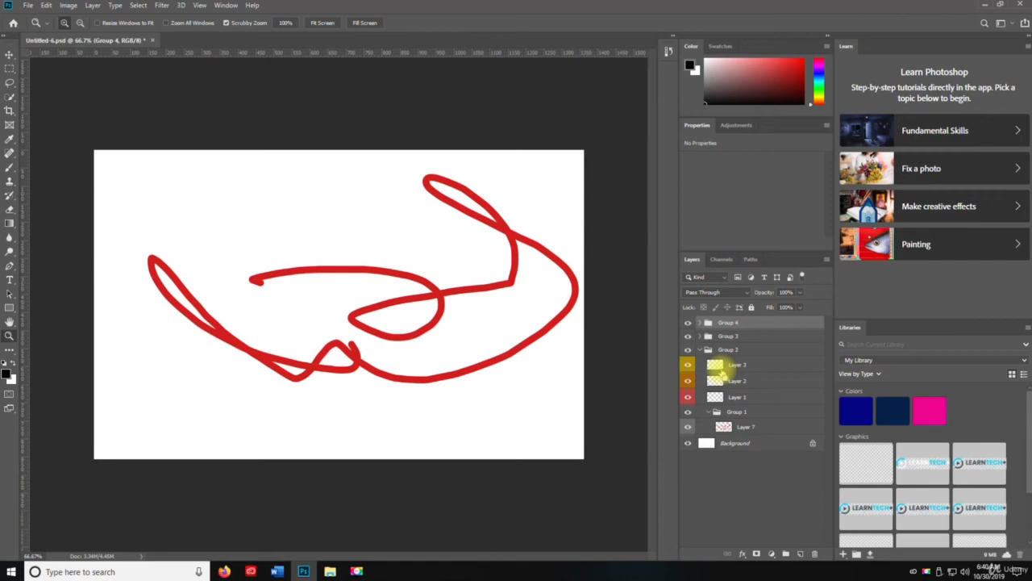
{"action": "key", "text": "ctrl+shift+g"}
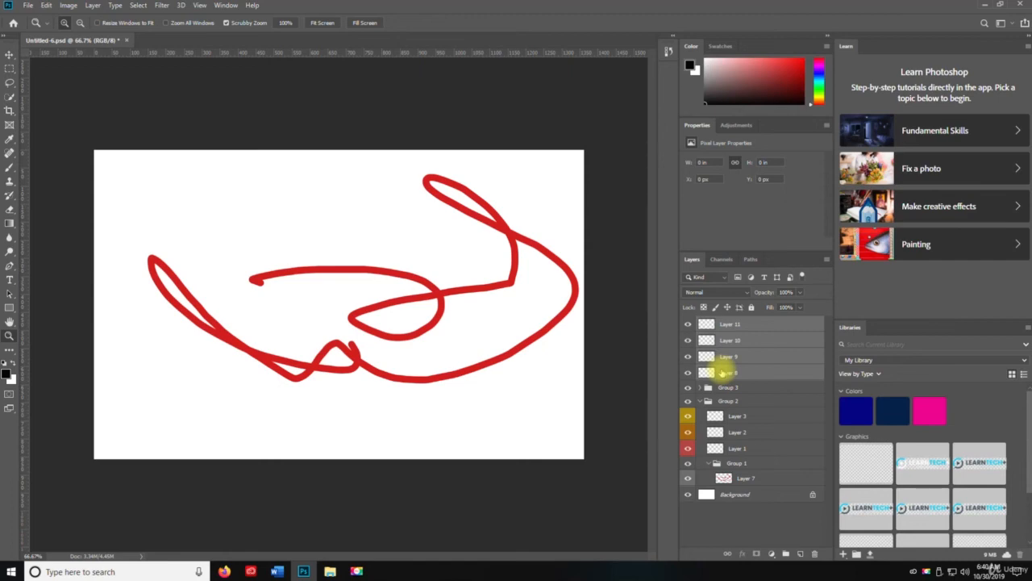
- Hide and show Layers 8 through 11, and lock and unlock the same layers
{"action": "key", "text": "ctrl+comma"}
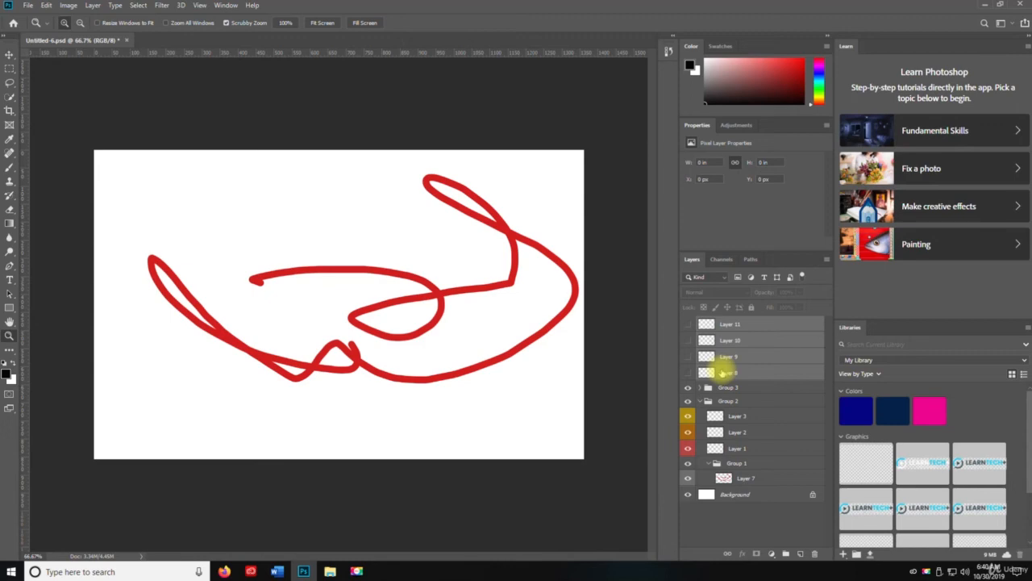
{"action": "key", "text": "ctrl+comma"}
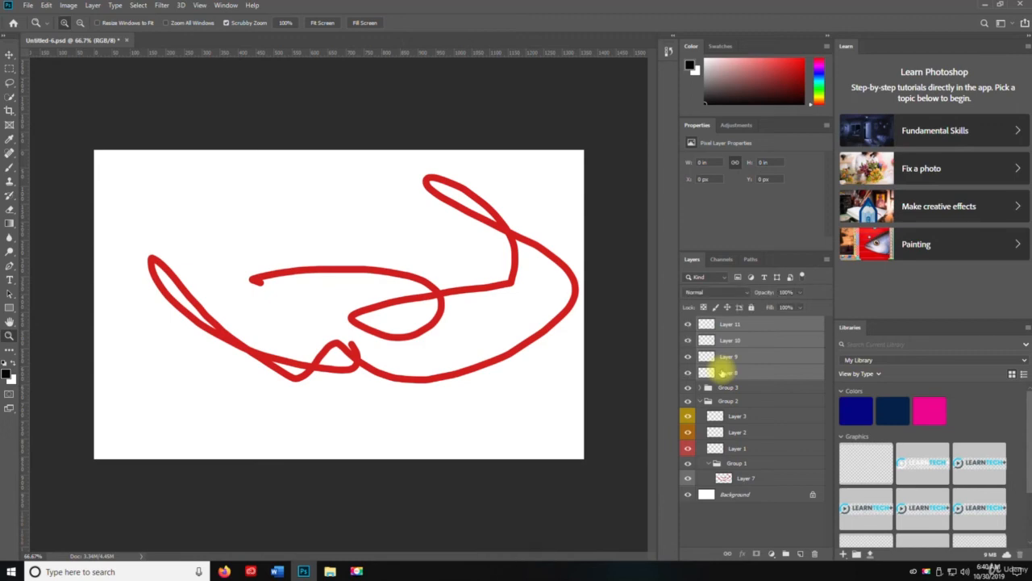
{"action": "key", "text": "ctrl+slash"}
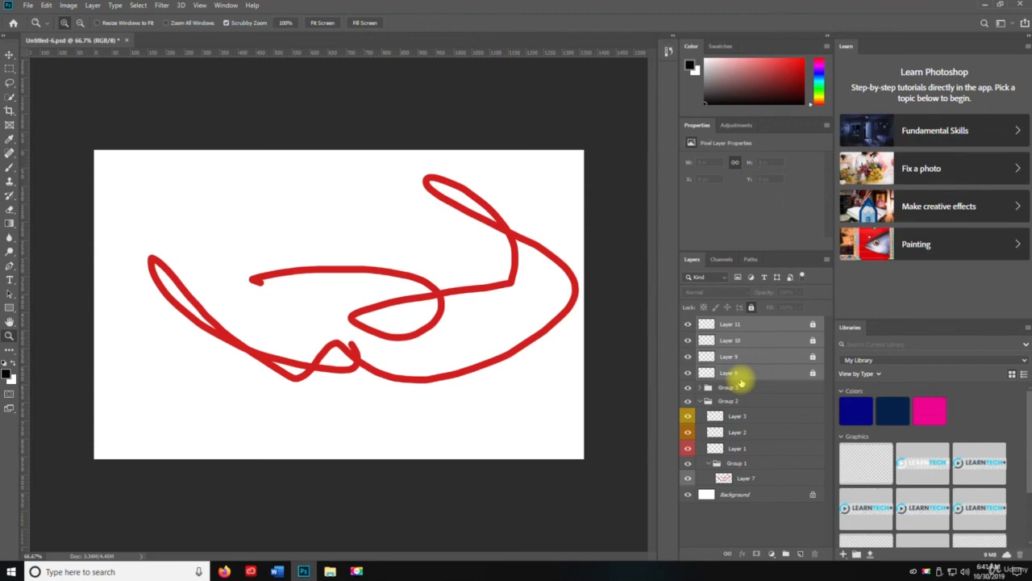
{"action": "key", "text": "ctrl+slash"}
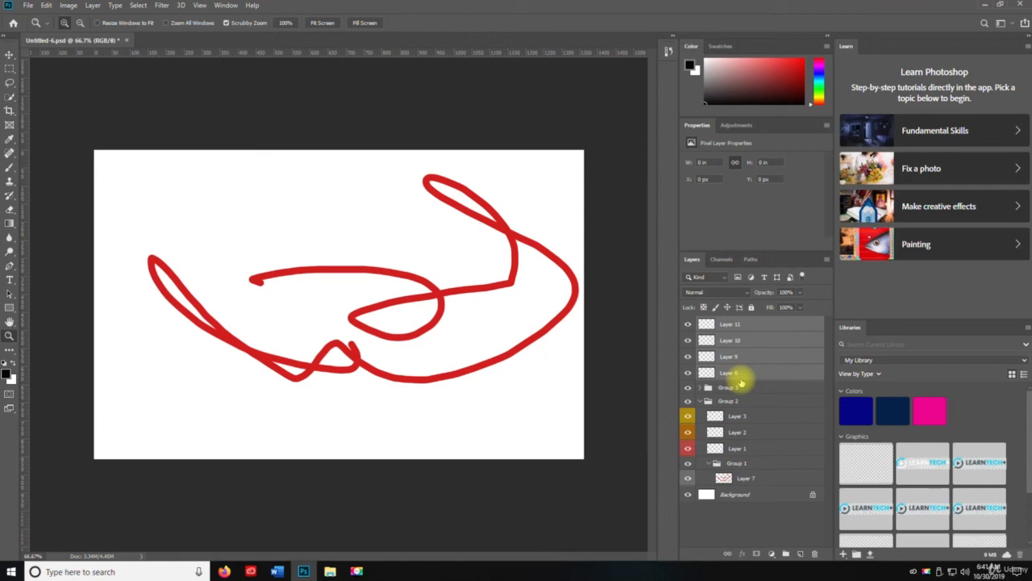
- Merge Layers 8 through 11 into one, and save the document with all visible layers merged into the Background
{"action": "key", "text": "ctrl+e"}
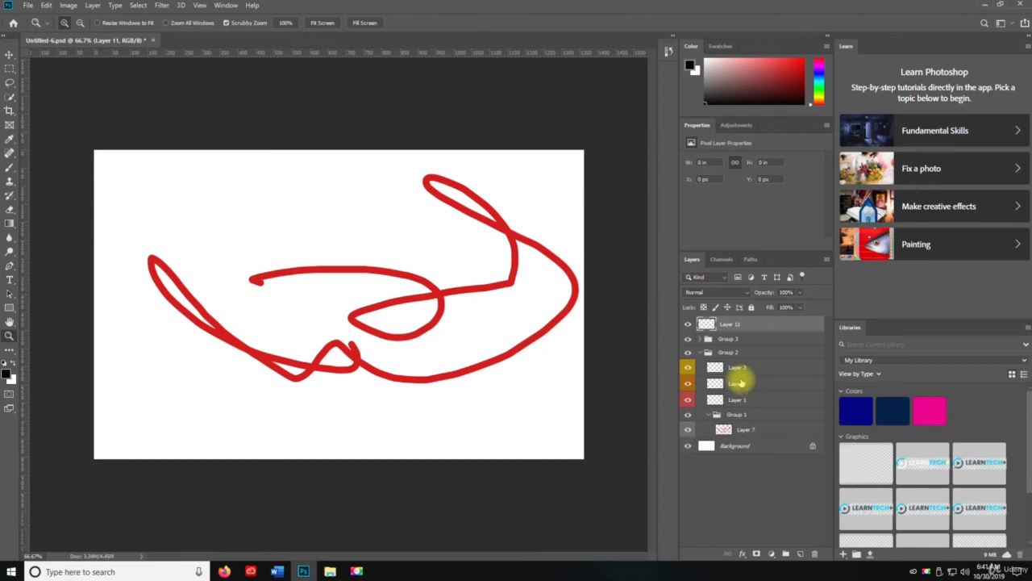
{"action": "key", "text": "ctrl+shift+e"}
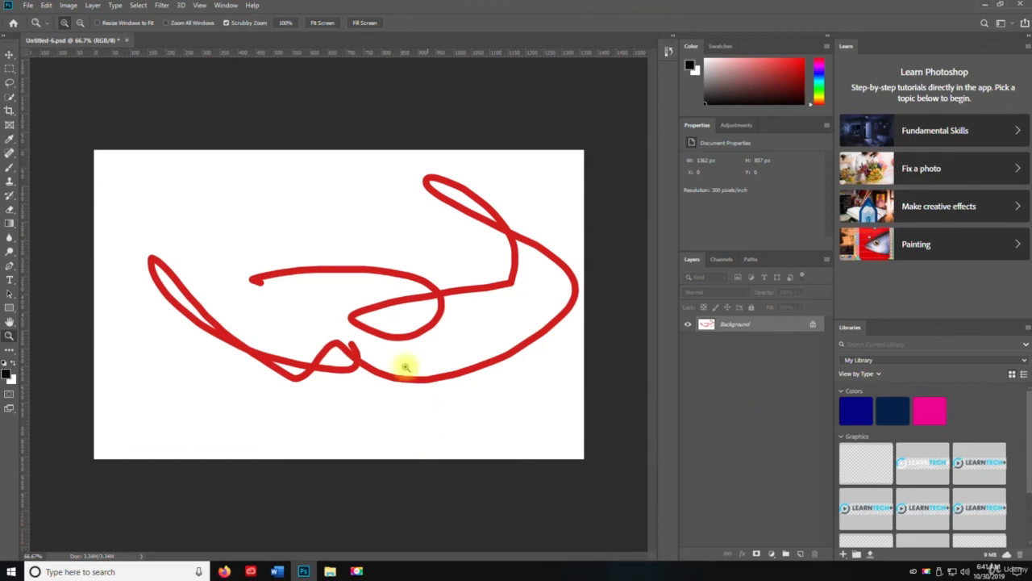
{"action": "key", "text": "ctrl+s"}
- Undo both layer merges and save the document with its separate layers and groups
{"action": "key", "text": "v"}
{"action": "key", "text": "ctrl+z"}
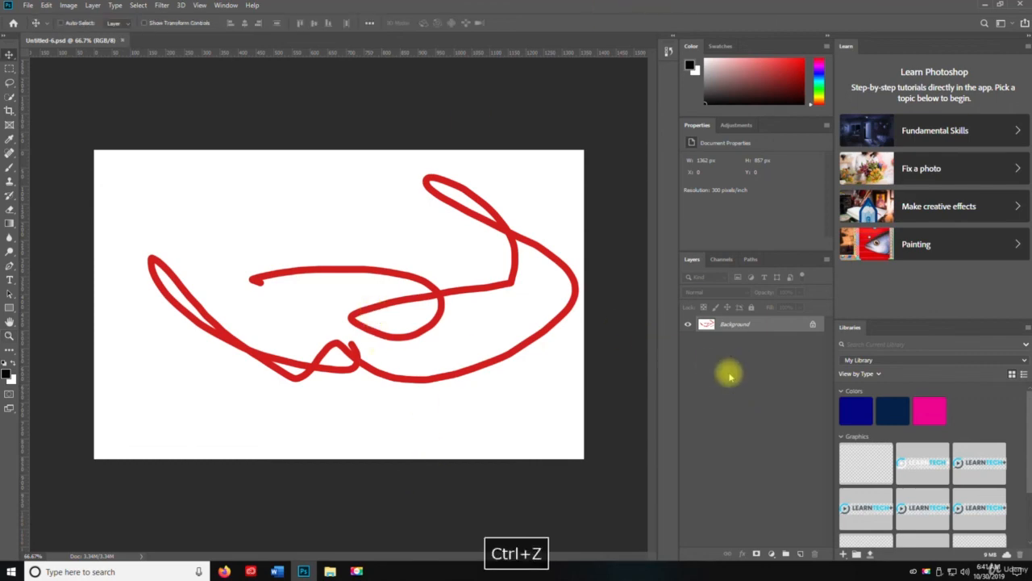
{"action": "key", "text": "ctrl+z"}
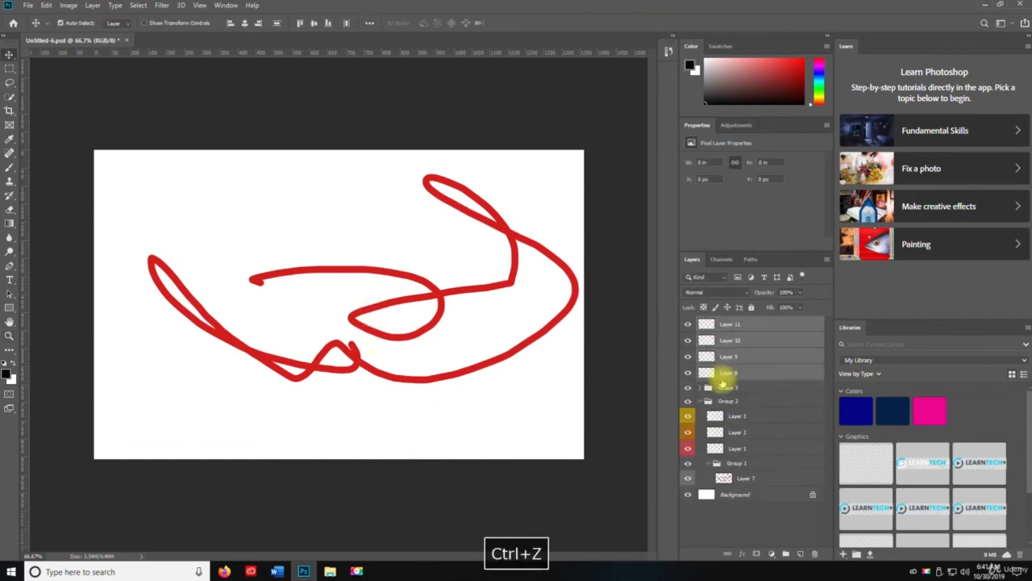
{"action": "key", "text": "ctrl+s"}
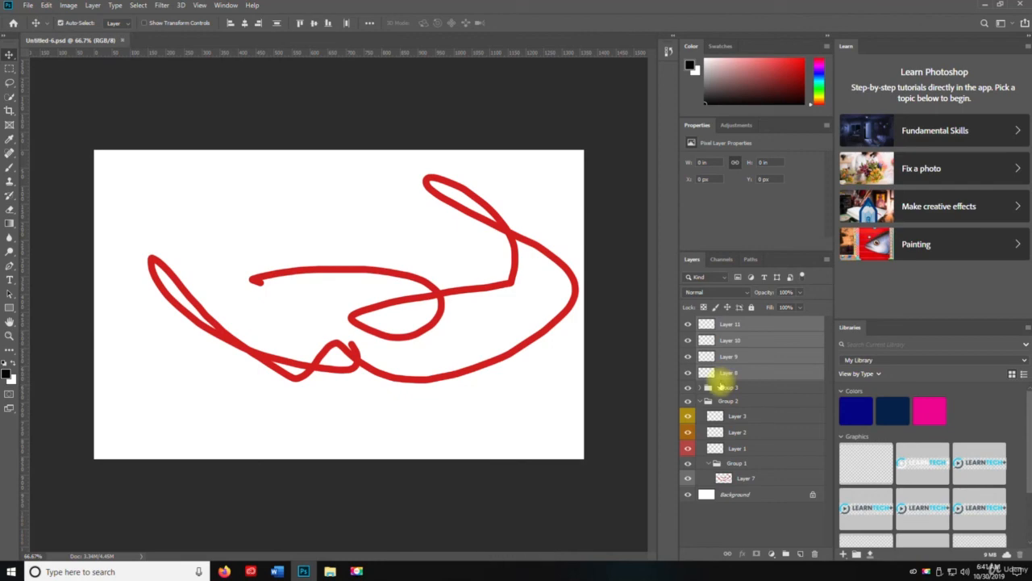